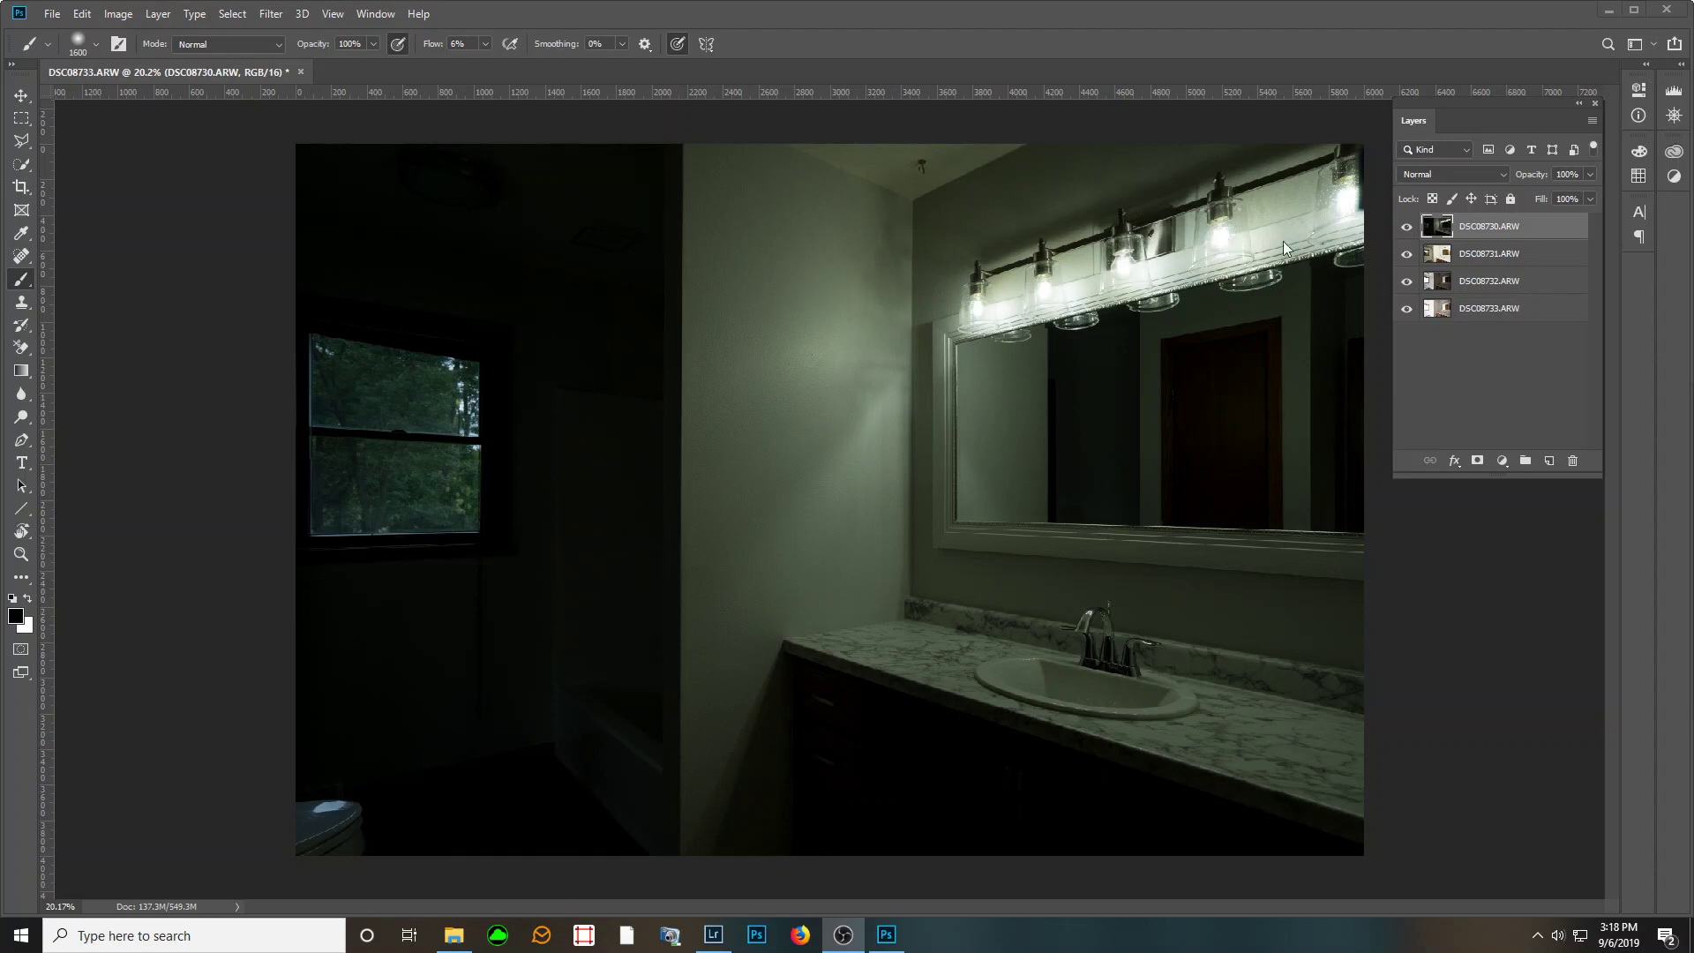
left_click(1405, 227)
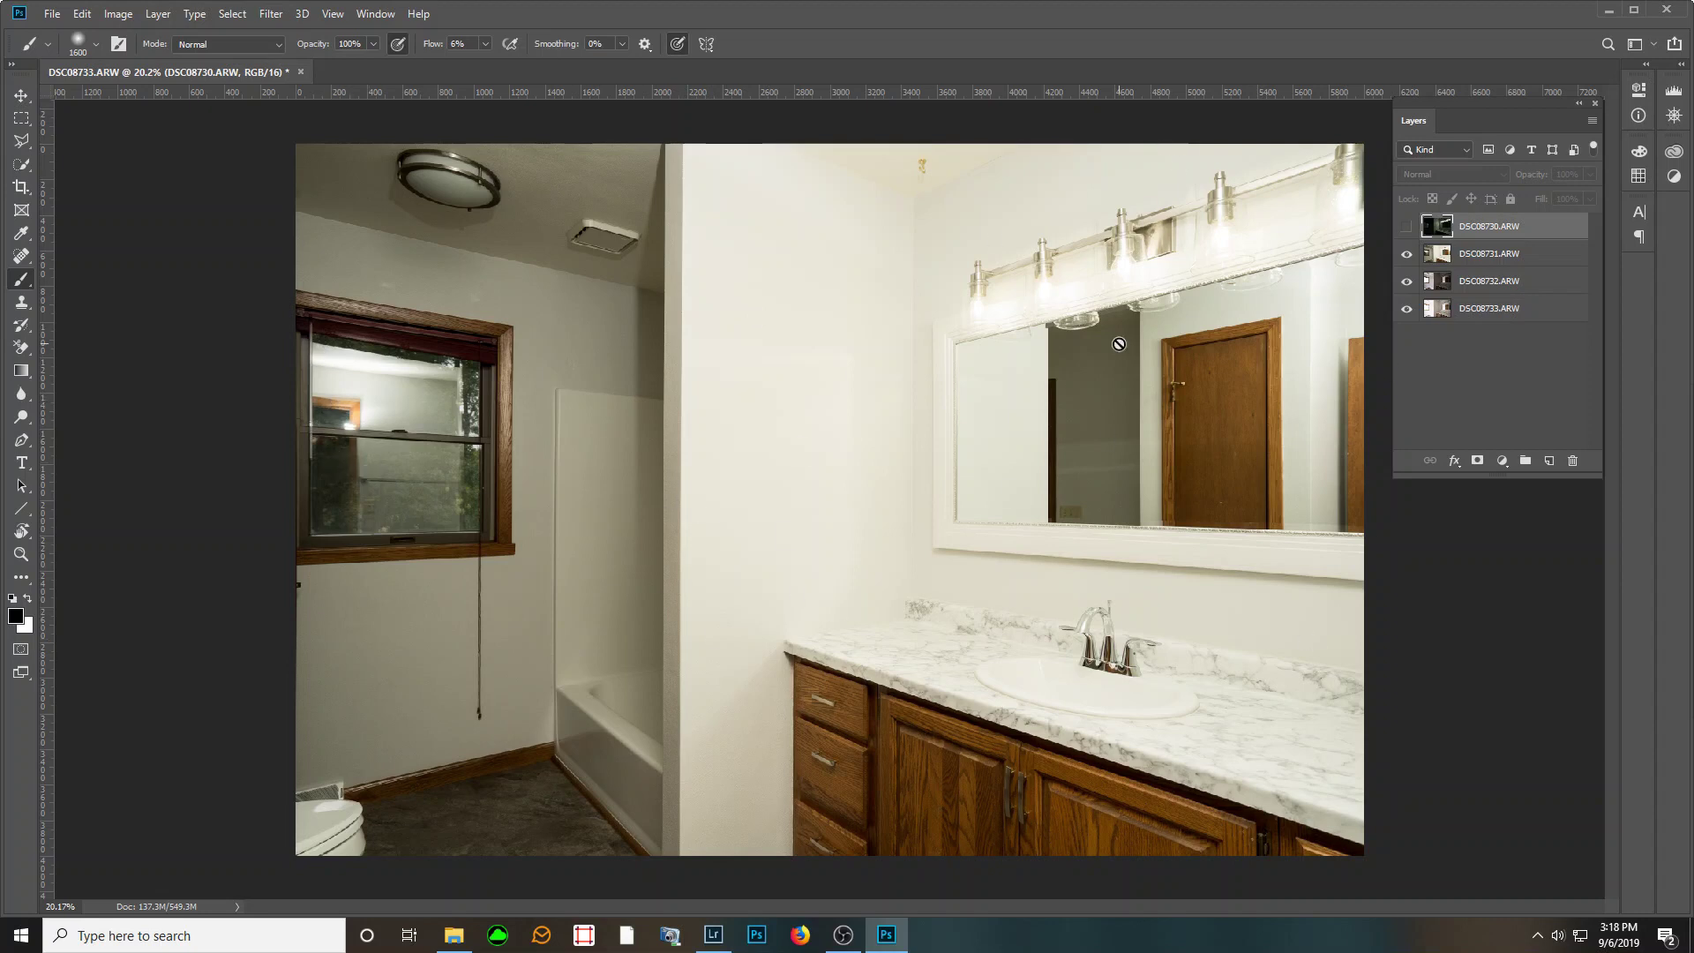
left_click(1407, 255)
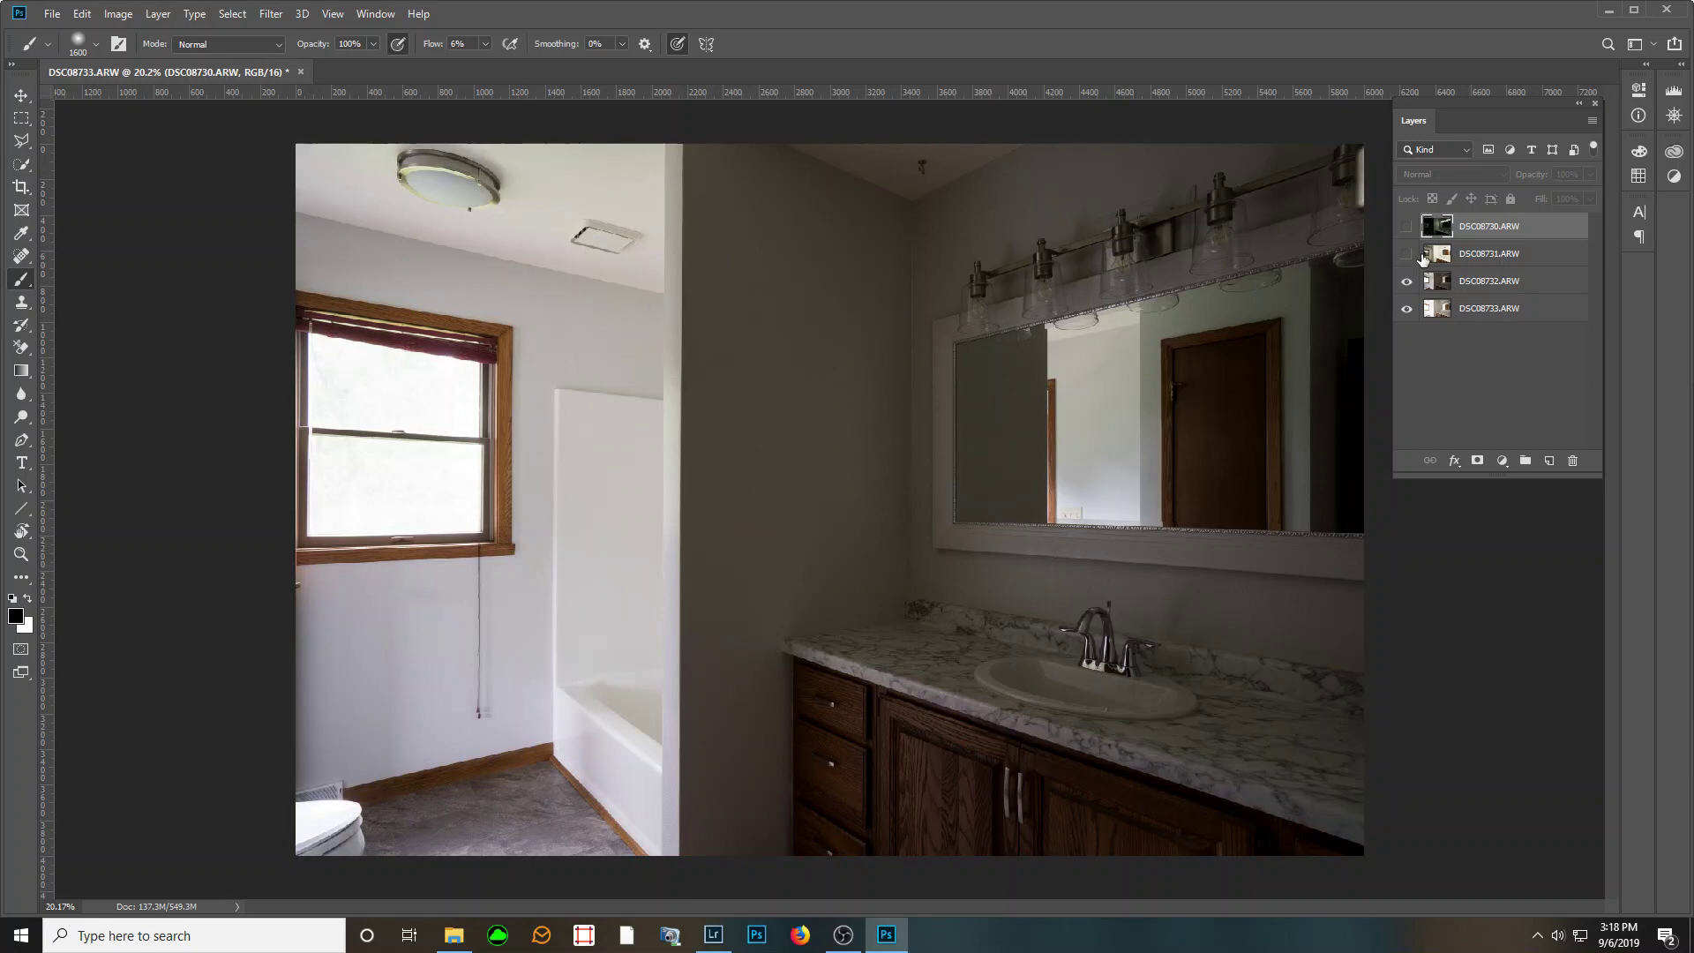
left_click(1408, 282)
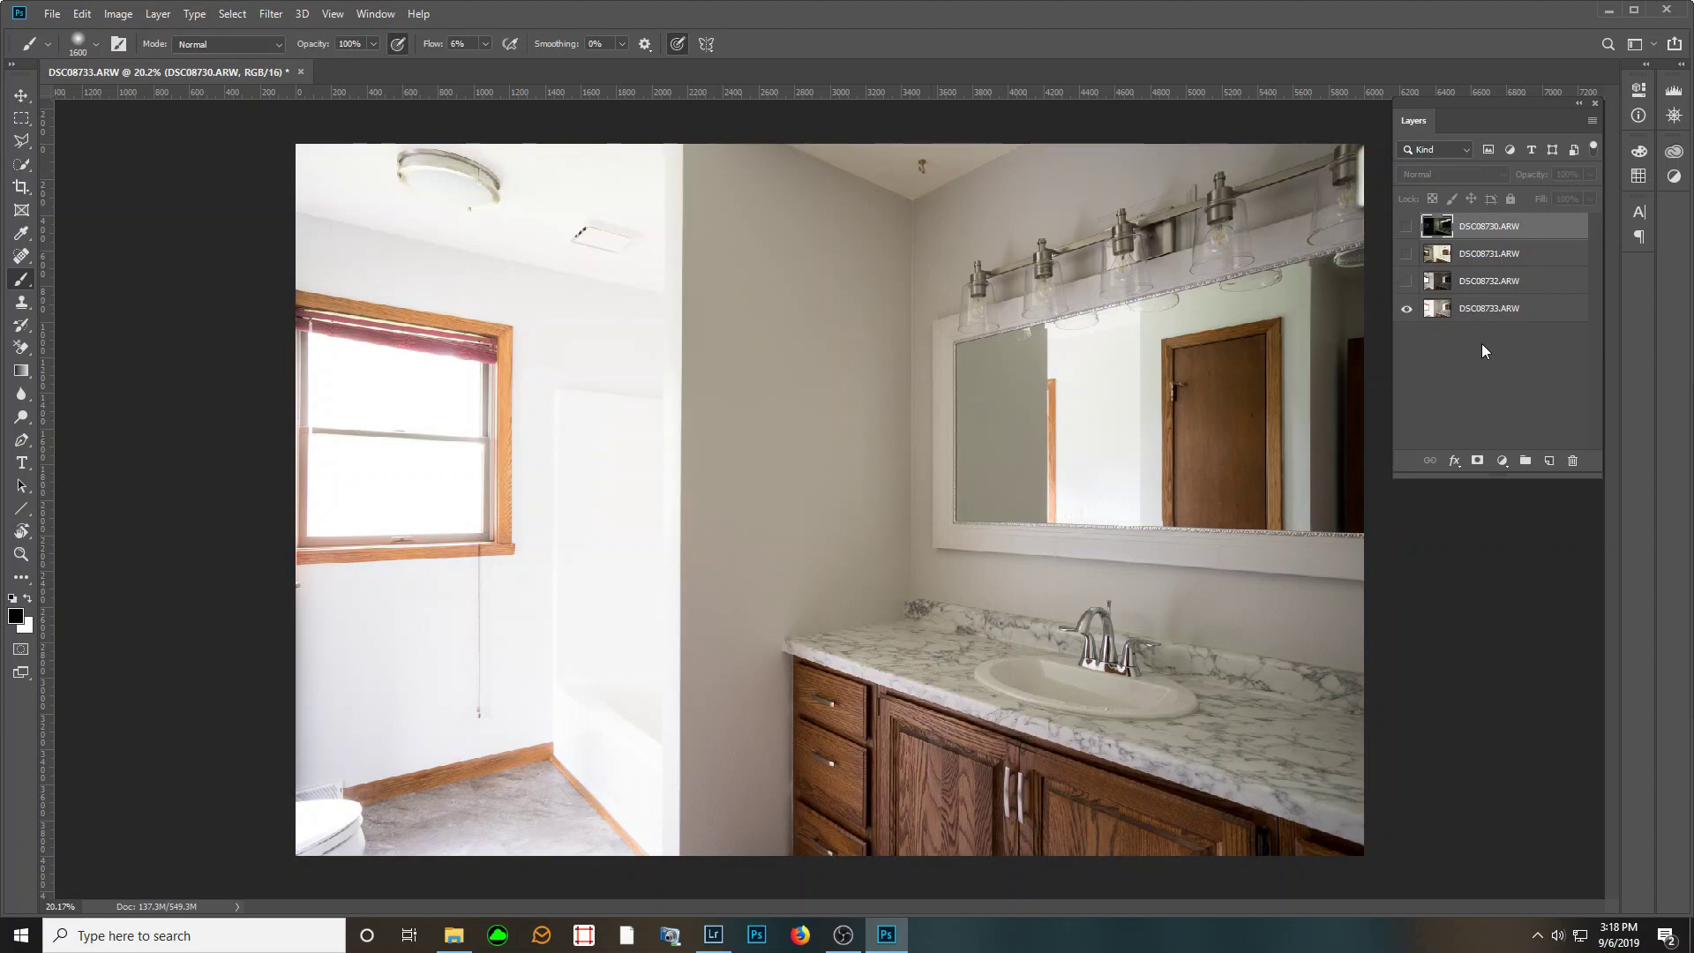
left_click(1406, 281)
left_click(1406, 253)
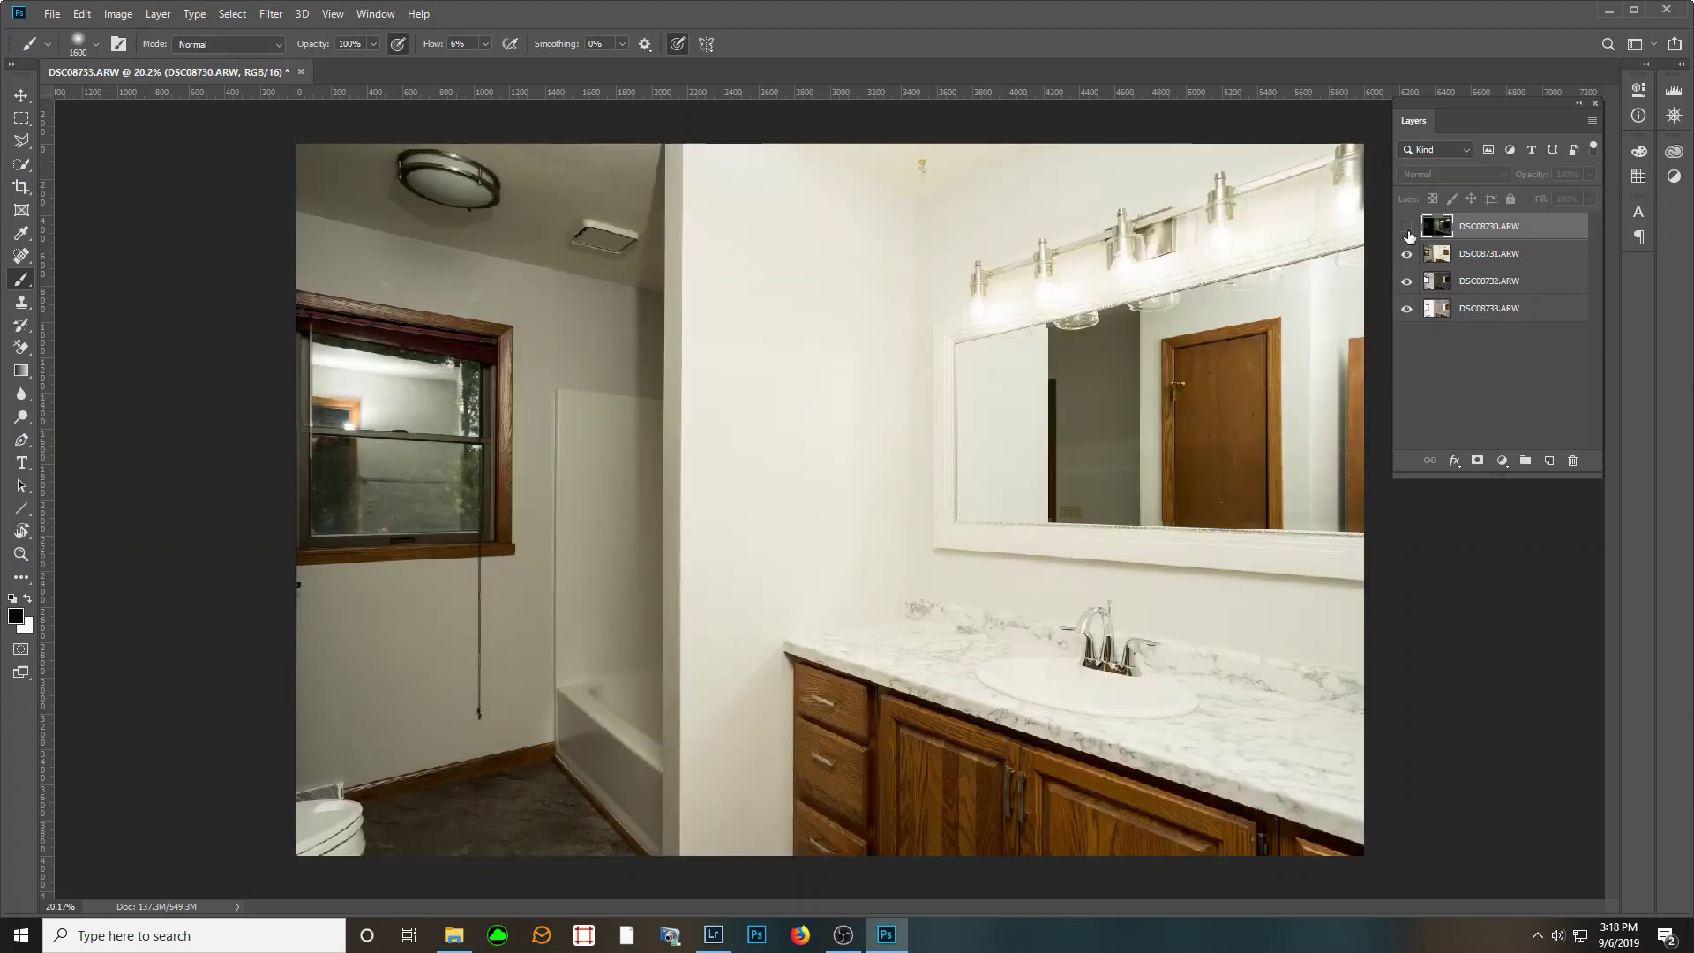
- Move DSC08730 to the bottom of the stack and DSC08733 above DSC08732
left_click(1406, 226)
left_click_drag(1476, 232, 1487, 325)
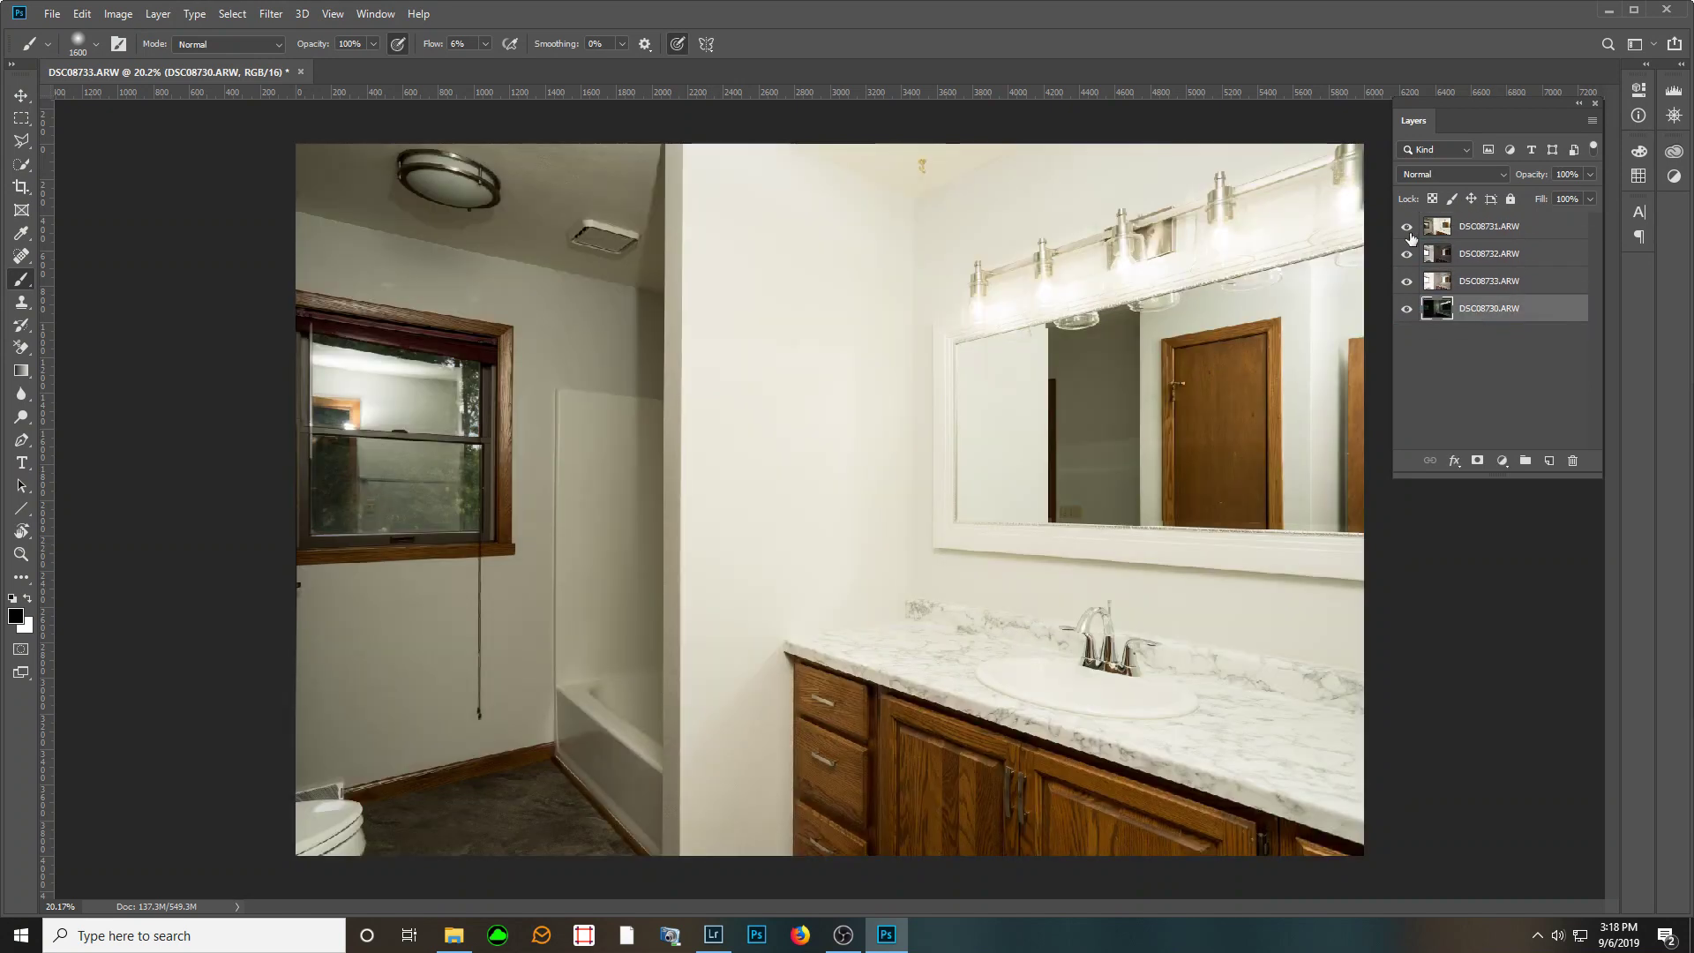
left_click(1407, 253)
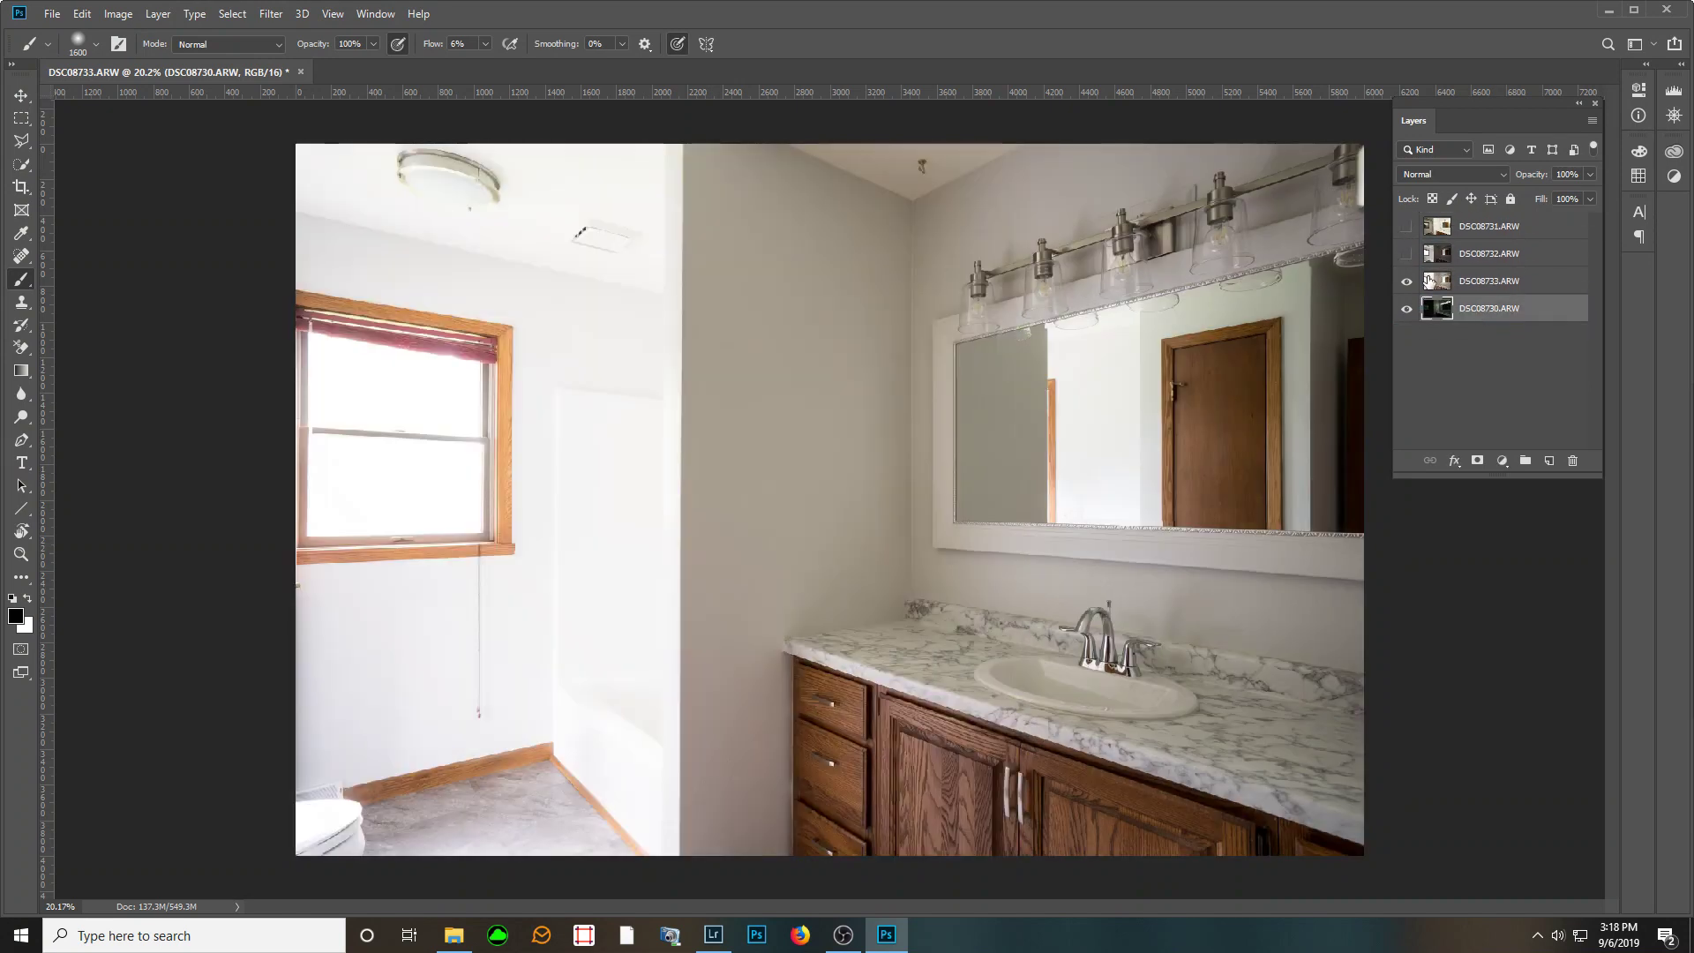
left_click_drag(1455, 278, 1418, 231)
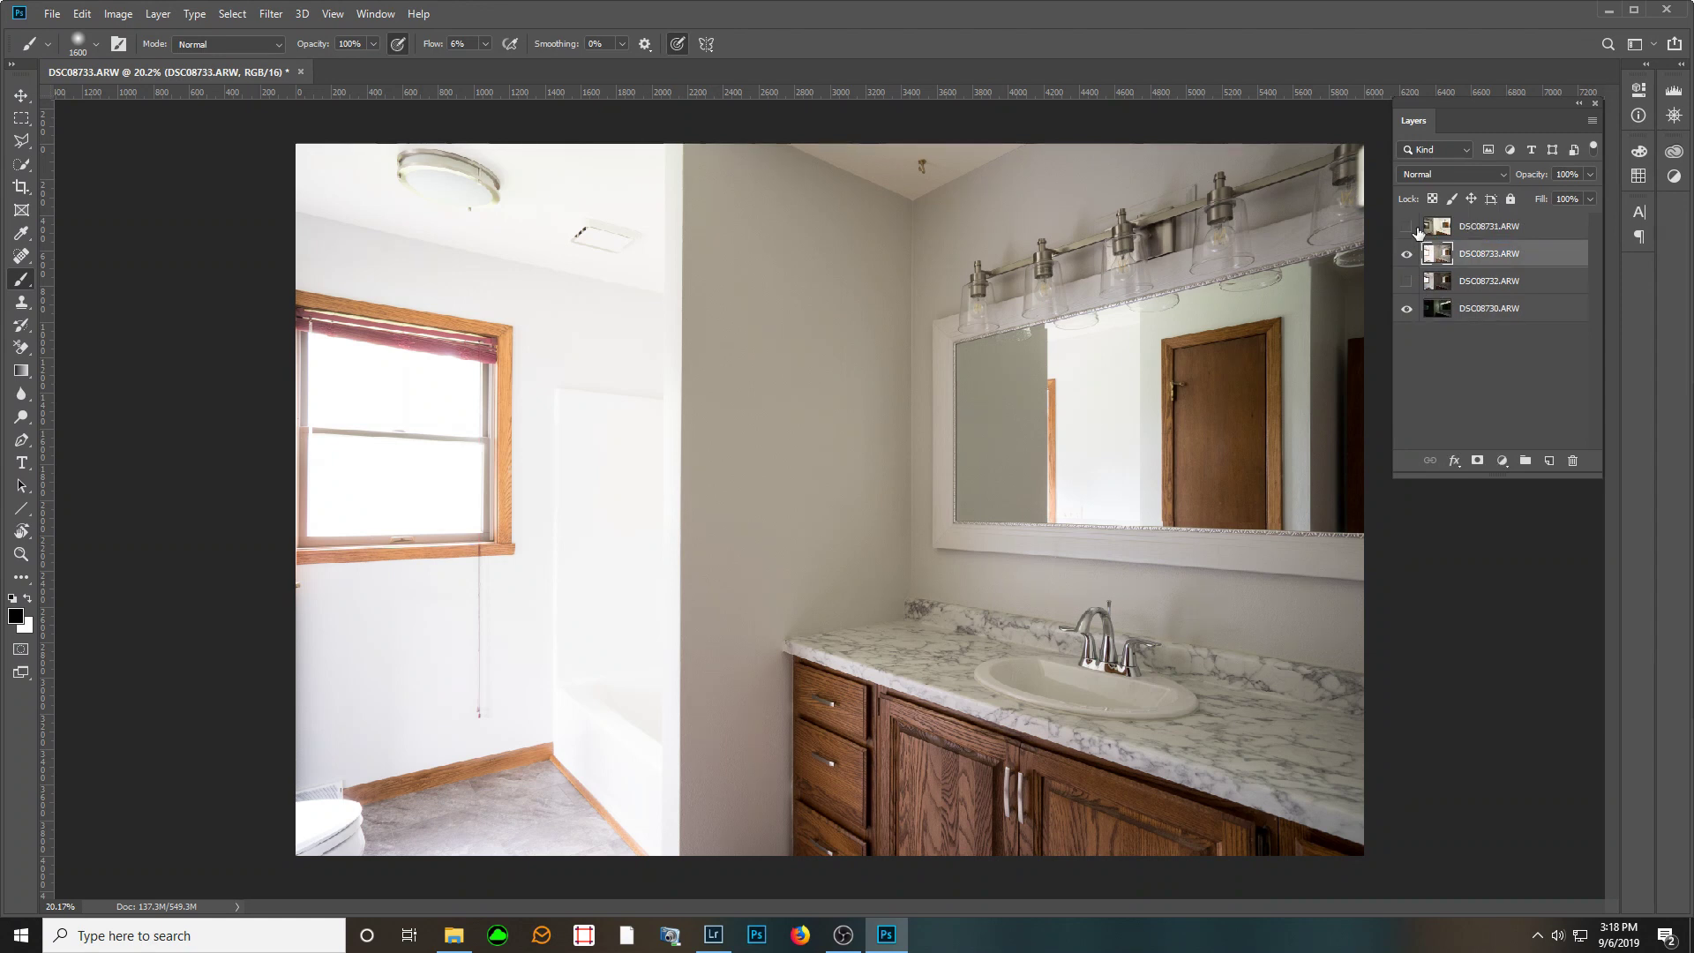
- Place DSC08731 below DSC08732, leaving DSC08732 and DSC08733 hidden so DSC08731 shows
left_click(1406, 255)
left_click(1406, 227)
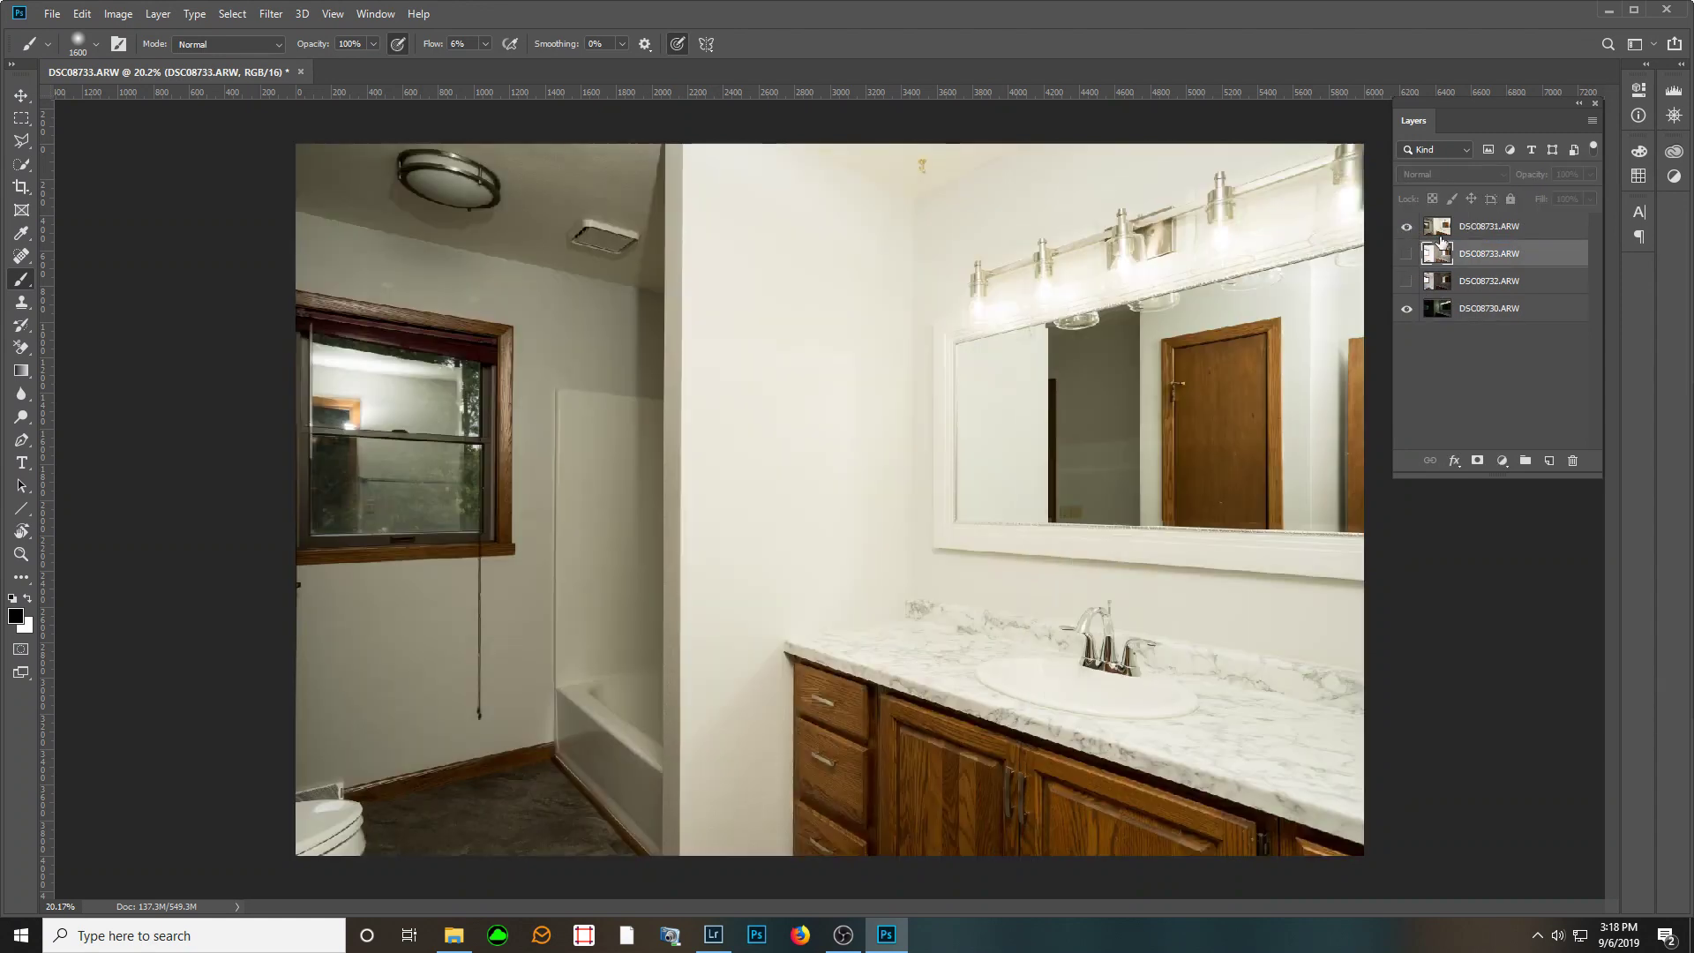
left_click_drag(1460, 235, 1455, 284)
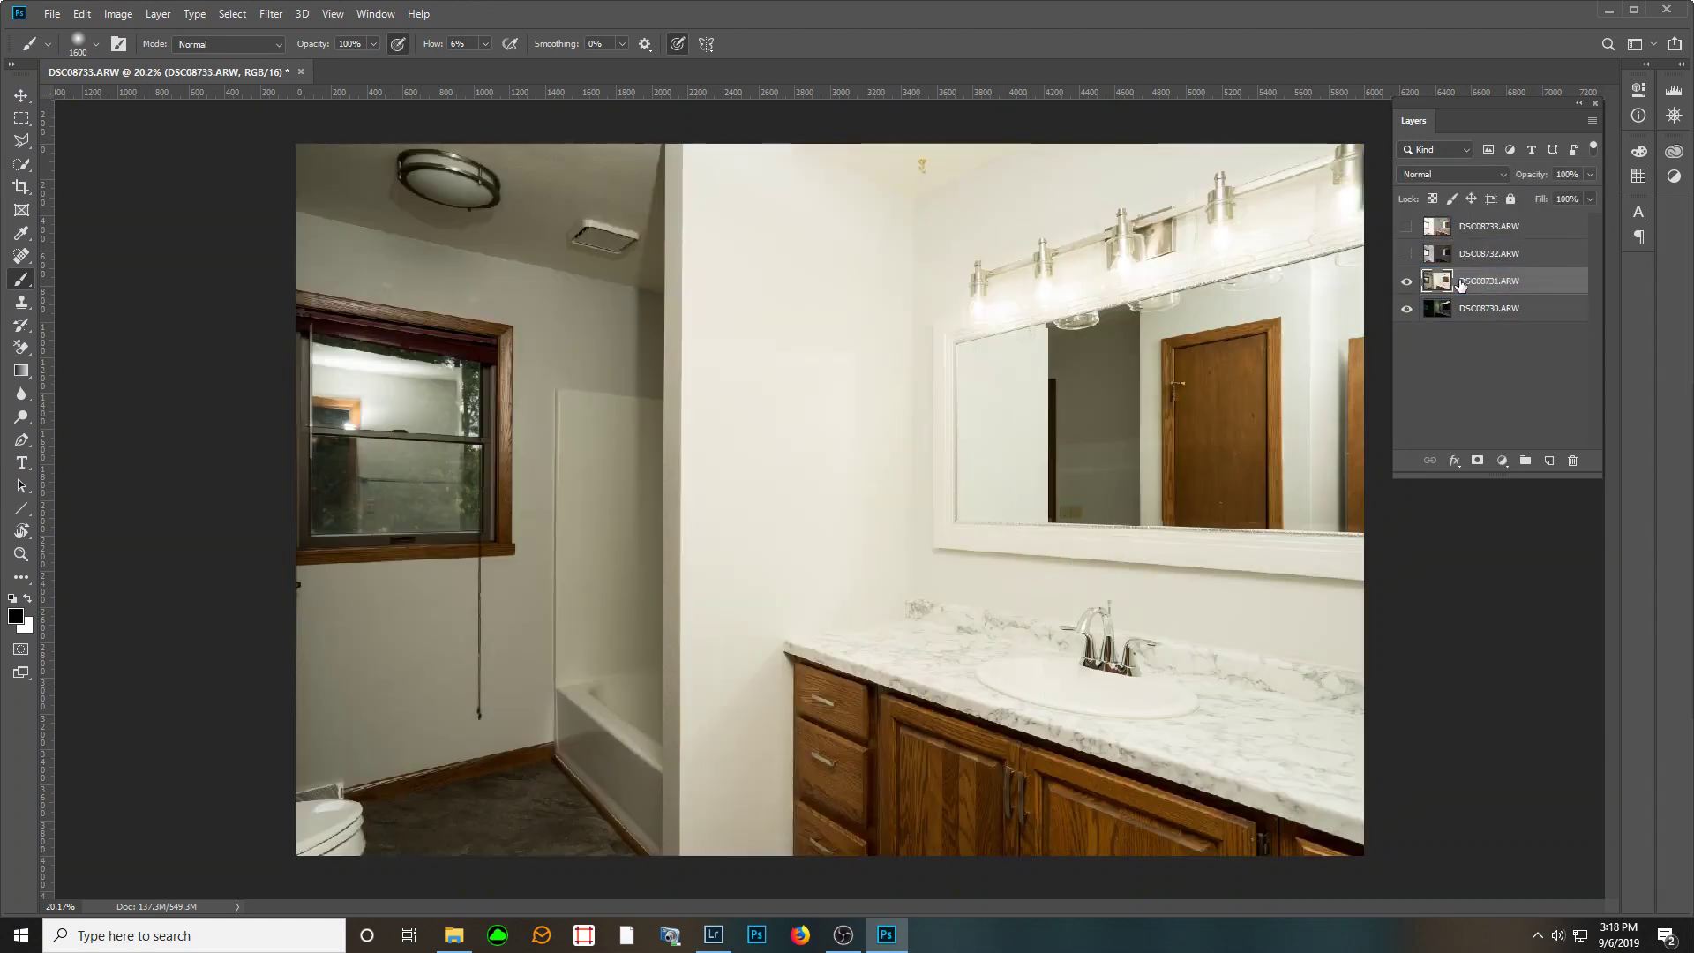
left_click(1407, 255)
left_click(1407, 228)
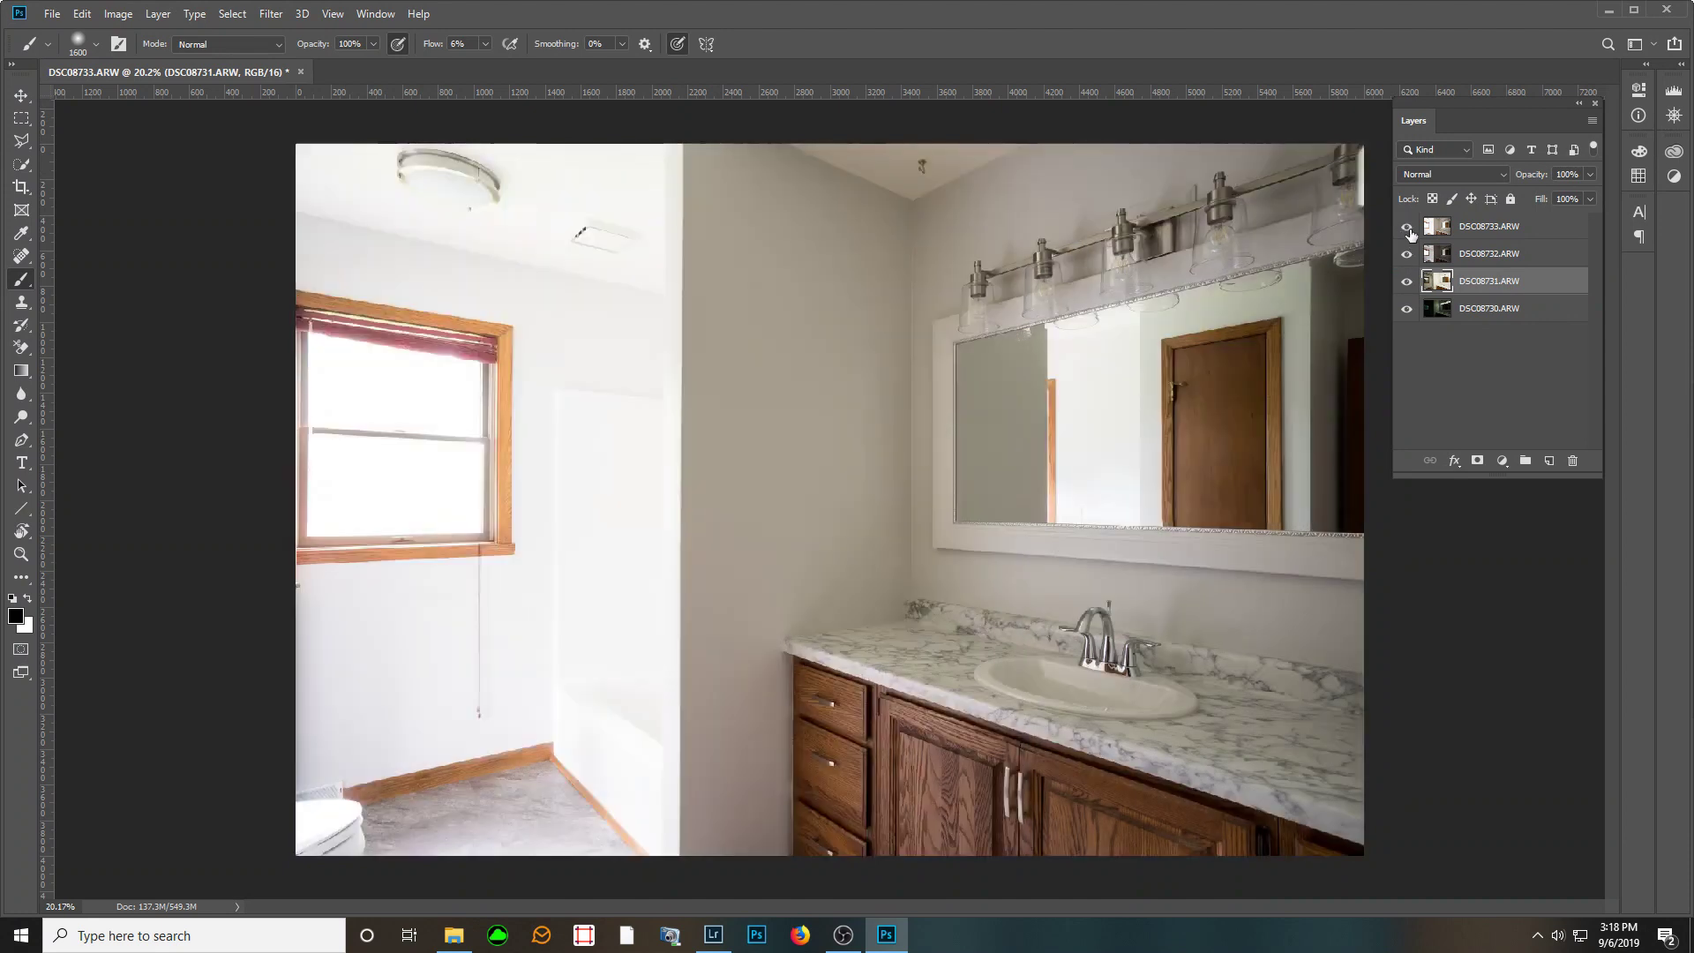
left_click(1407, 228)
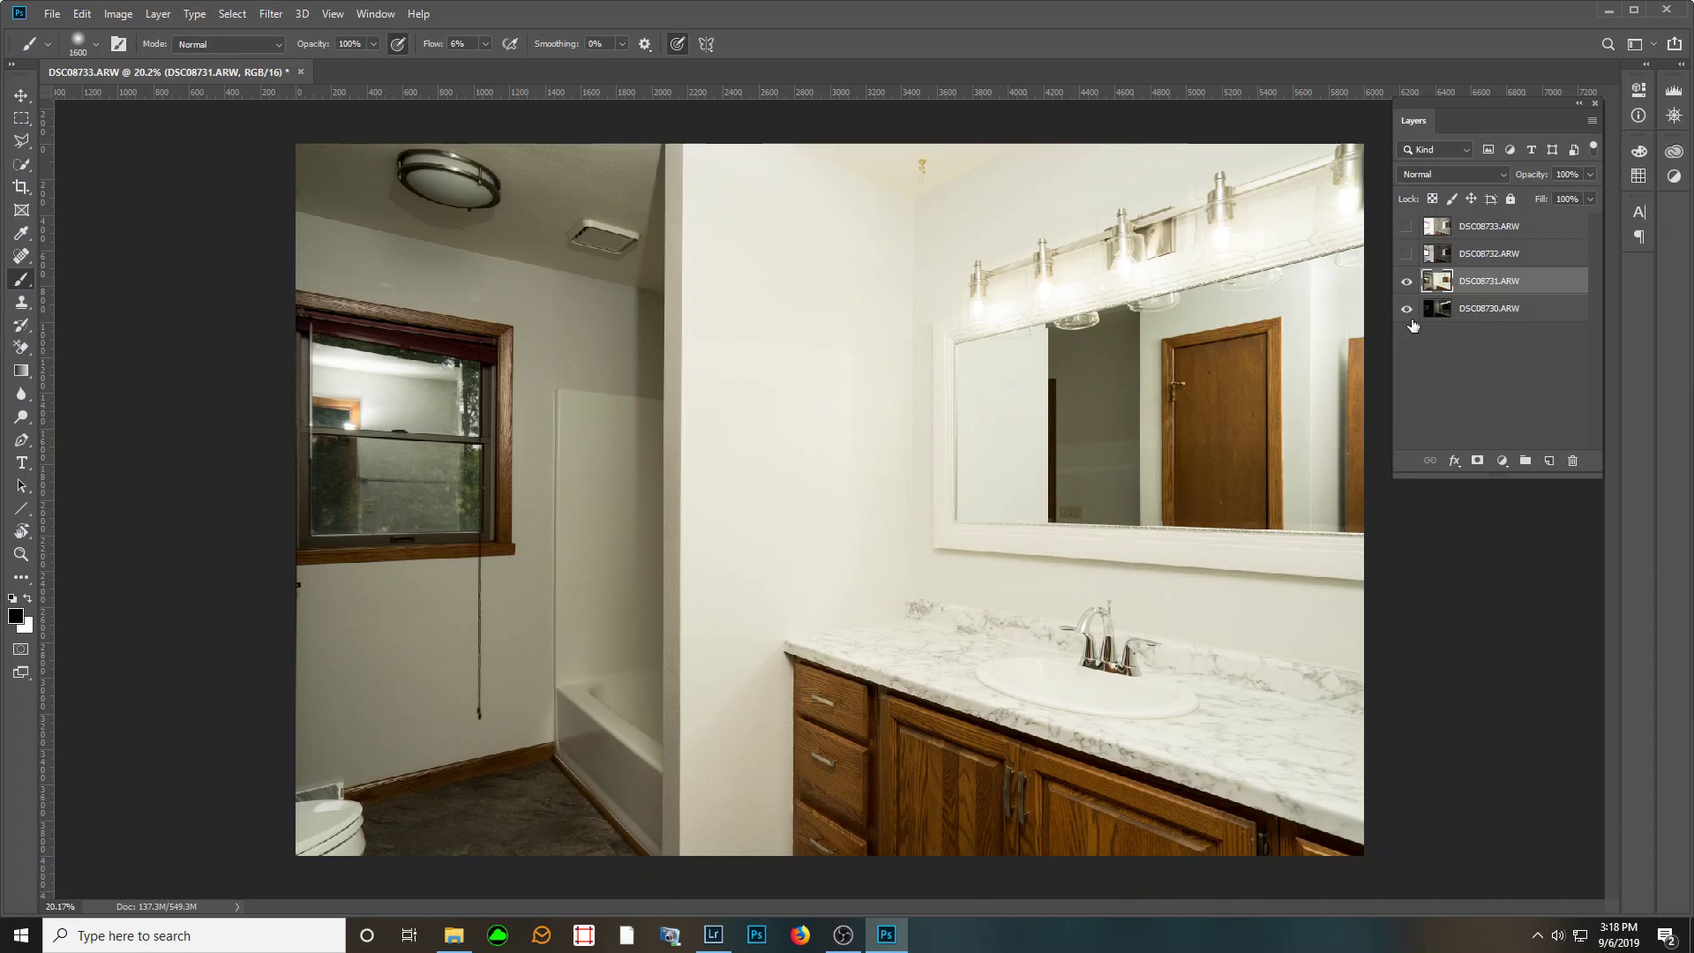
- Set DSC08731 to Lighten blending and give it a white layer mask
key("shift+alt+g")
key("x")
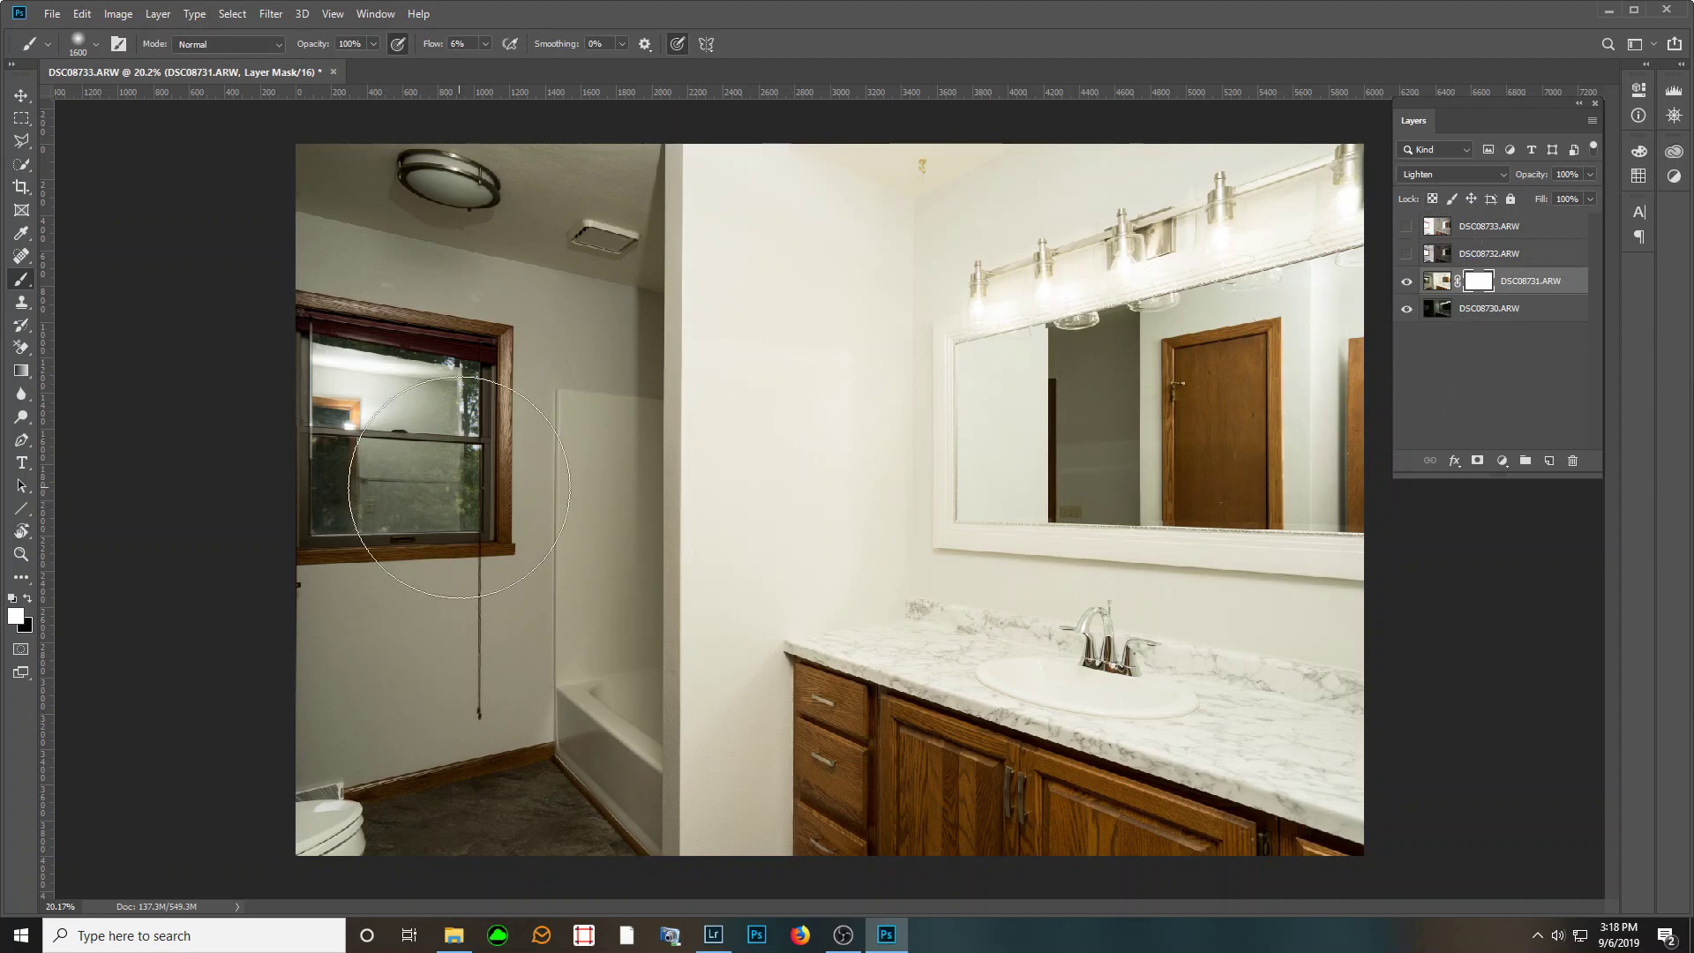
scroll(303, 435, "up", 3)
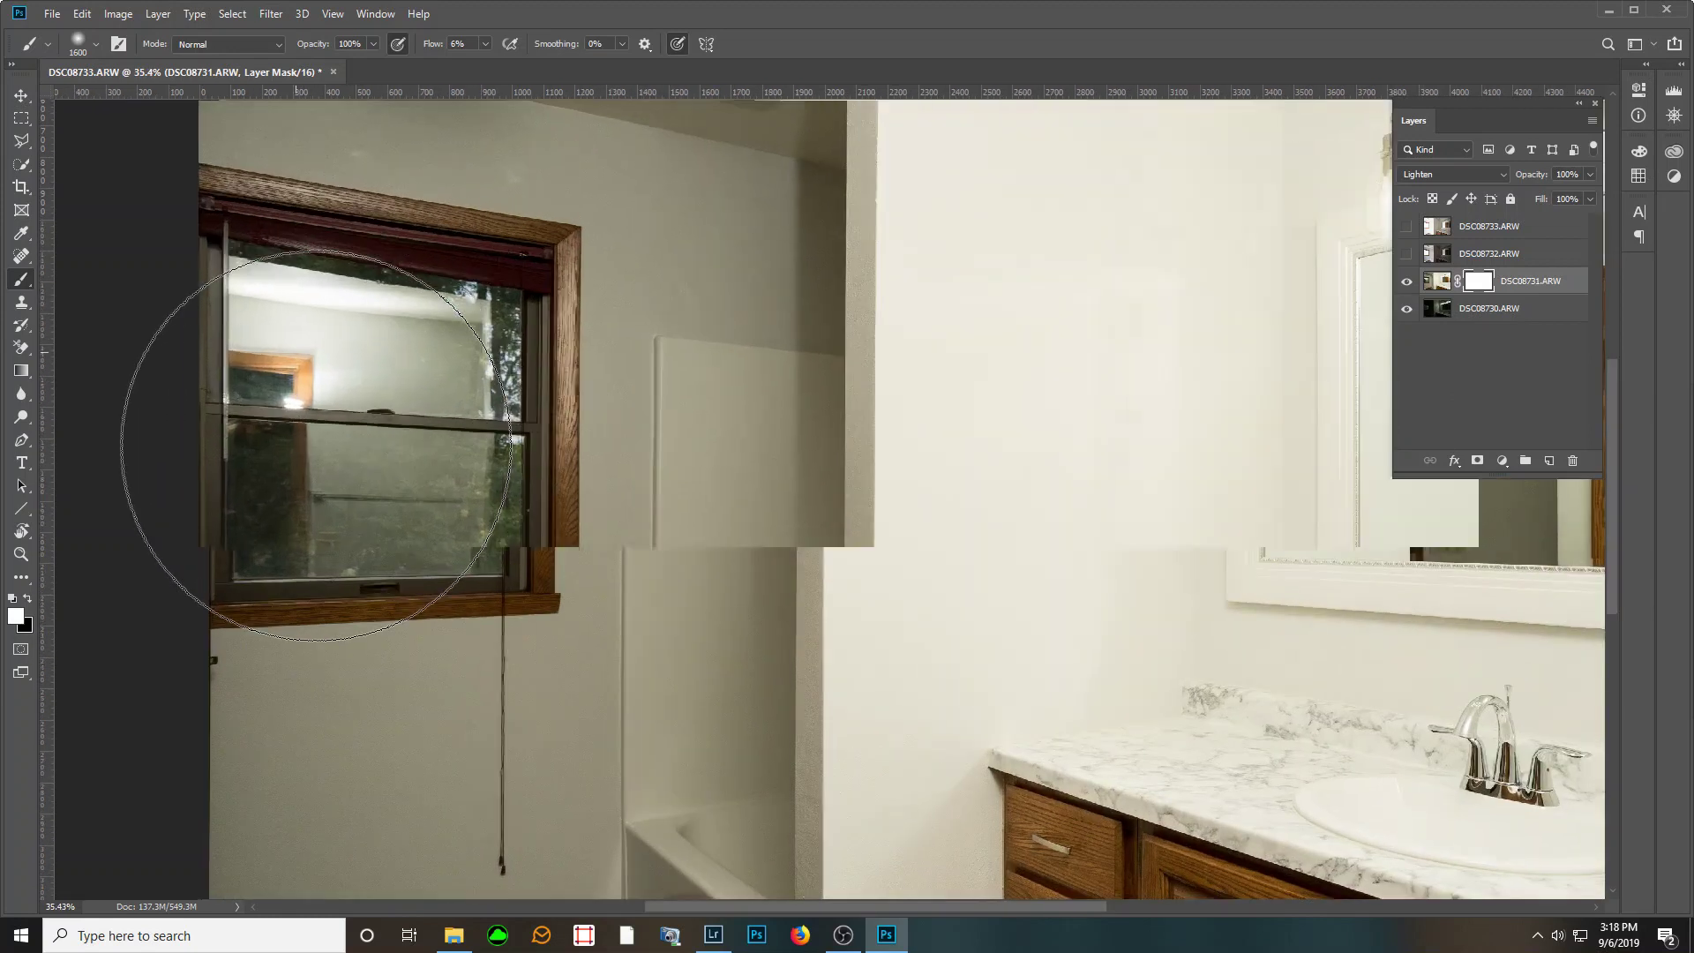
- Paint black on the mask with a size-700 brush over the window panes, revealing DSC08730's trees
key("x")
key("bracketleft")
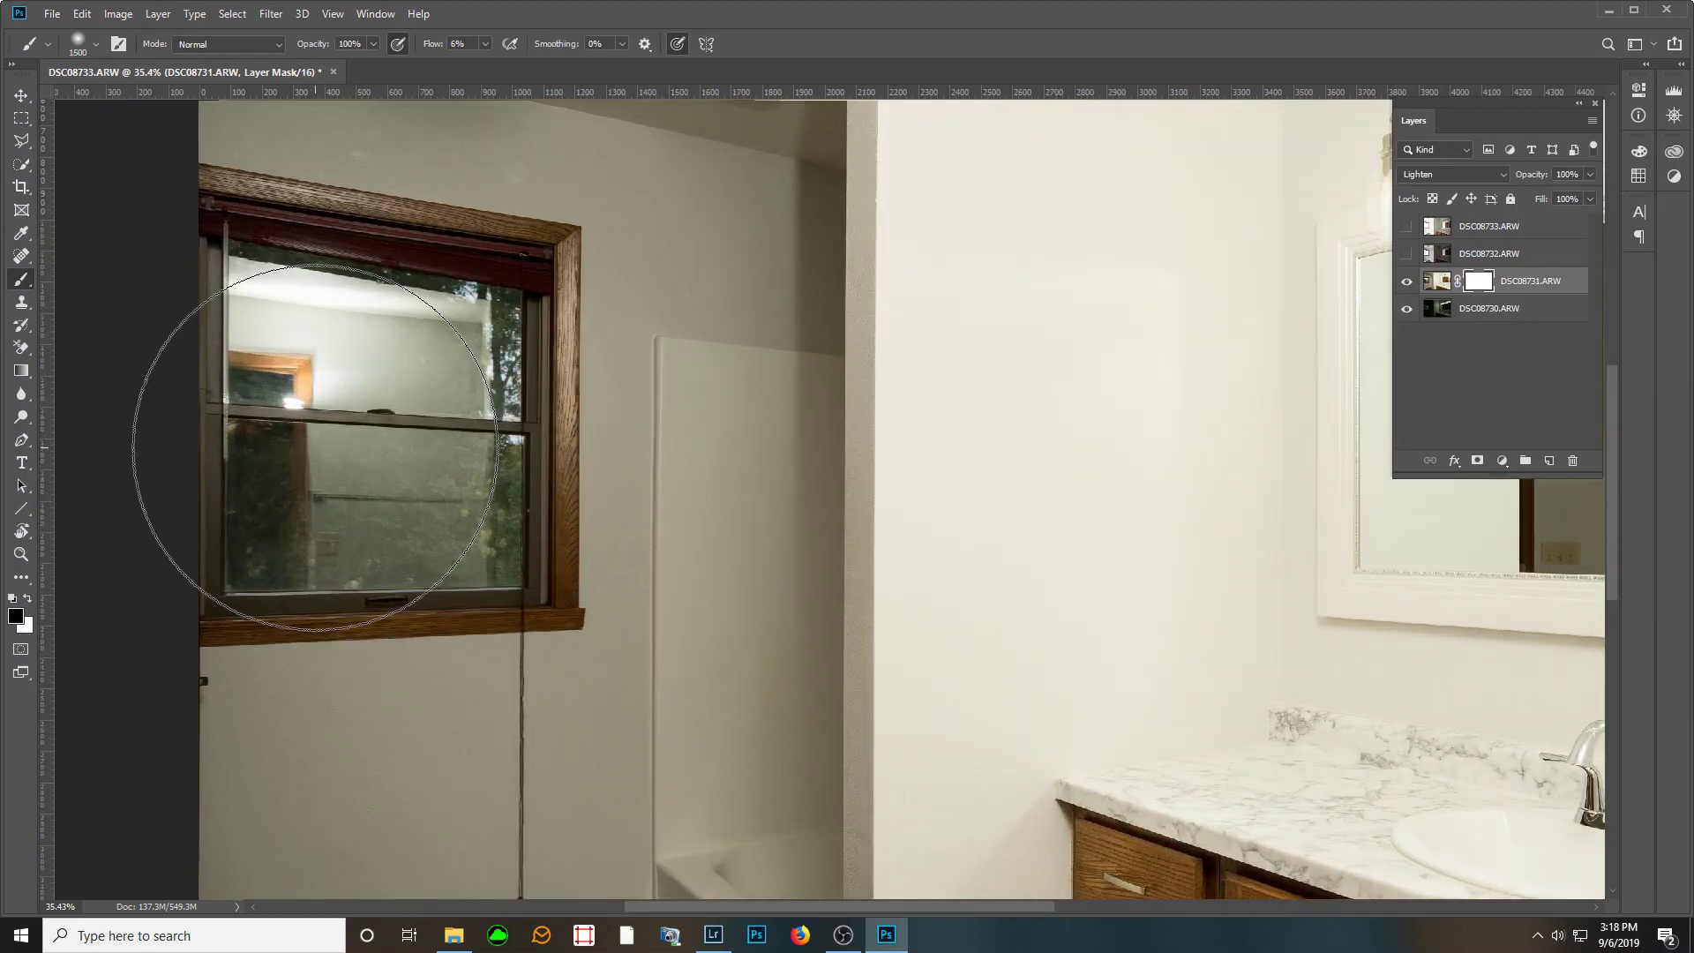
key("bracketleft")
key("bracketleft")
key("bracketleft")
key("bracketleft")
key("bracketleft")
key("bracketleft")
key("bracketleft")
key("bracketleft")
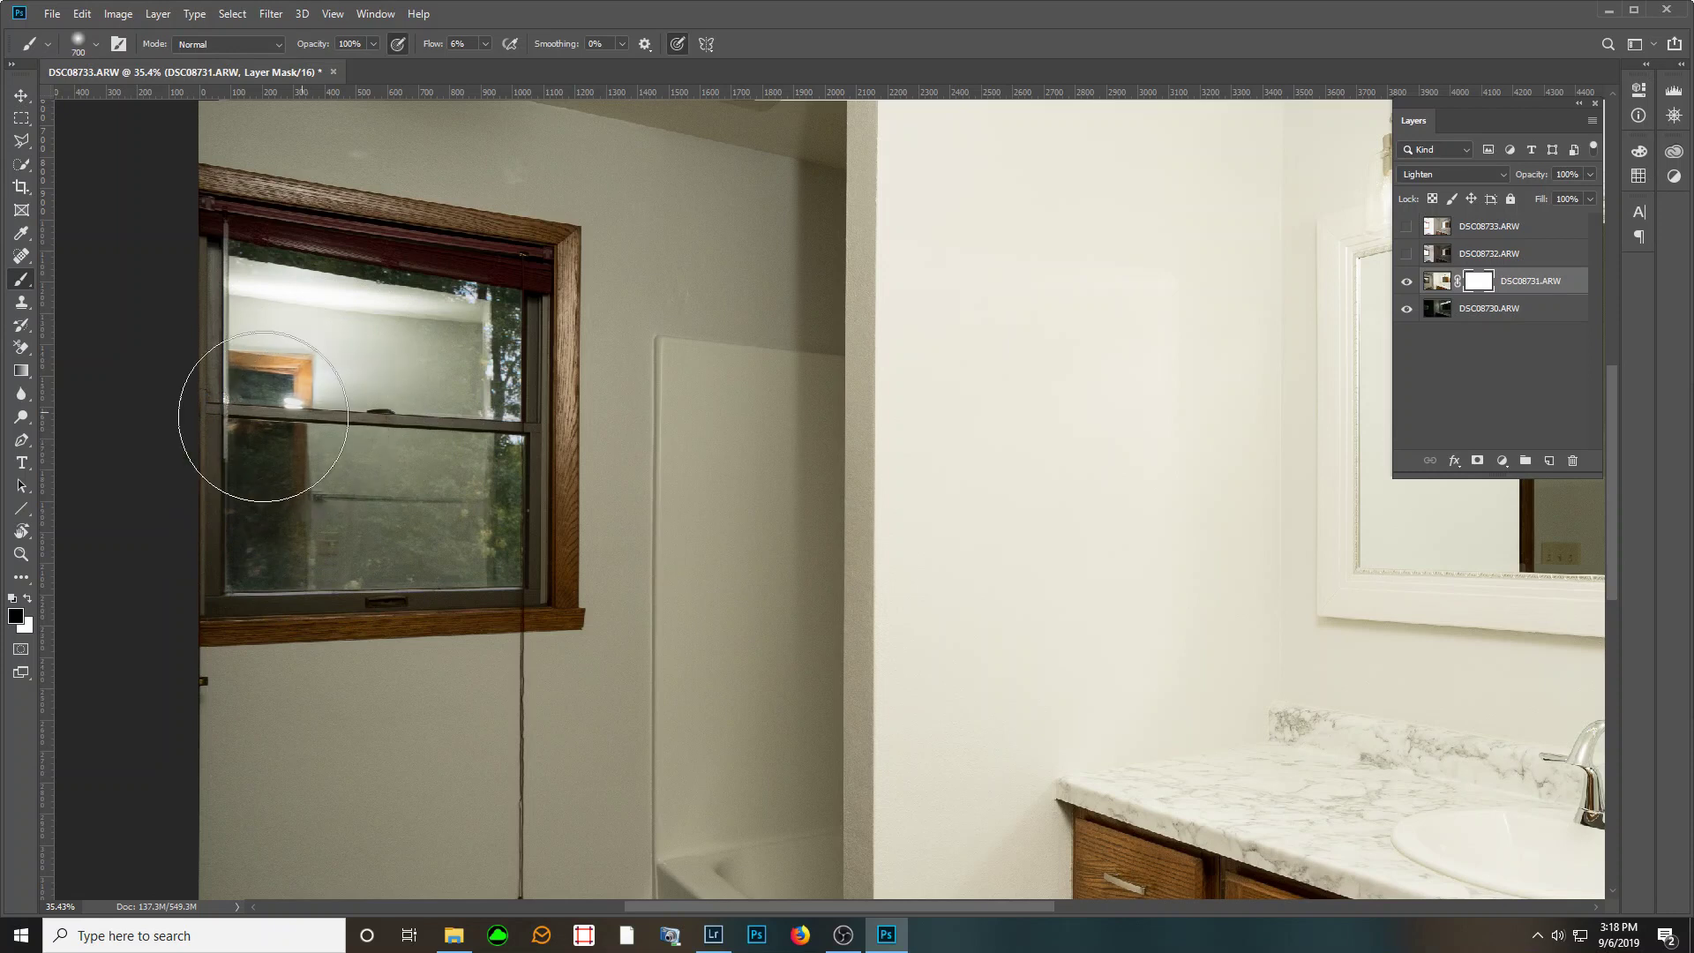
mouse_move(263, 417)
left_mouse_down()
mouse_move(330, 402)
mouse_move(304, 411)
mouse_move(306, 383)
mouse_move(251, 458)
mouse_move(296, 476)
mouse_move(314, 509)
mouse_move(363, 483)
mouse_move(389, 519)
mouse_move(437, 456)
mouse_move(394, 400)
mouse_move(429, 342)
mouse_move(379, 371)
mouse_move(391, 339)
mouse_move(251, 344)
mouse_move(248, 307)
mouse_move(214, 317)
mouse_move(307, 318)
mouse_move(326, 353)
mouse_move(412, 376)
mouse_move(453, 340)
mouse_move(434, 394)
mouse_move(438, 362)
mouse_move(220, 337)
mouse_move(240, 299)
mouse_move(264, 347)
mouse_move(438, 341)
mouse_move(455, 487)
mouse_move(320, 516)
mouse_move(299, 498)
mouse_move(263, 538)
mouse_move(398, 505)
mouse_move(421, 373)
mouse_move(353, 332)
mouse_move(226, 310)
mouse_move(227, 335)
mouse_move(385, 336)
mouse_move(456, 458)
mouse_move(459, 528)
mouse_move(430, 344)
mouse_move(450, 368)
mouse_move(308, 305)
mouse_move(242, 308)
mouse_move(380, 327)
mouse_move(397, 366)
mouse_move(458, 396)
mouse_move(449, 532)
mouse_move(485, 523)
mouse_move(364, 501)
mouse_move(294, 460)
mouse_move(249, 261)
mouse_move(306, 288)
mouse_move(263, 281)
mouse_move(289, 247)
mouse_move(275, 284)
mouse_move(493, 350)
mouse_move(496, 368)
mouse_move(510, 315)
mouse_move(520, 408)
mouse_move(529, 303)
mouse_move(513, 548)
mouse_move(478, 526)
mouse_move(369, 545)
mouse_move(272, 519)
mouse_move(253, 379)
mouse_move(455, 430)
mouse_move(511, 378)
mouse_move(491, 511)
mouse_move(472, 473)
mouse_move(436, 491)
left_mouse_up()
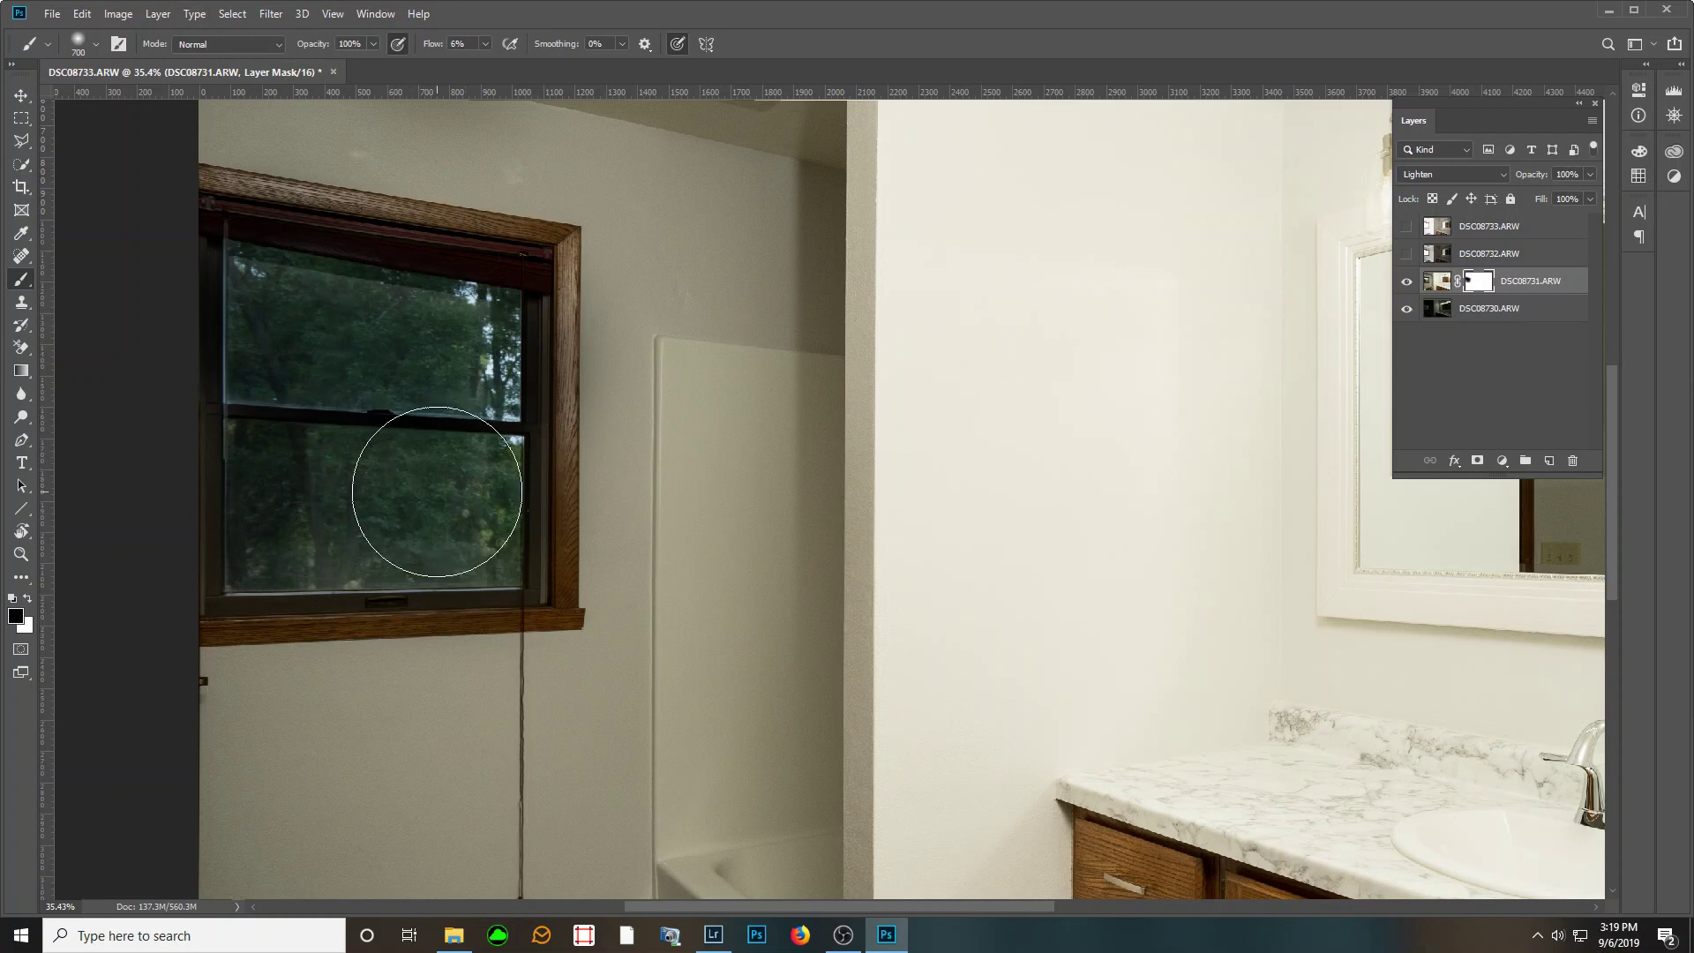
scroll(437, 491, "down", 3)
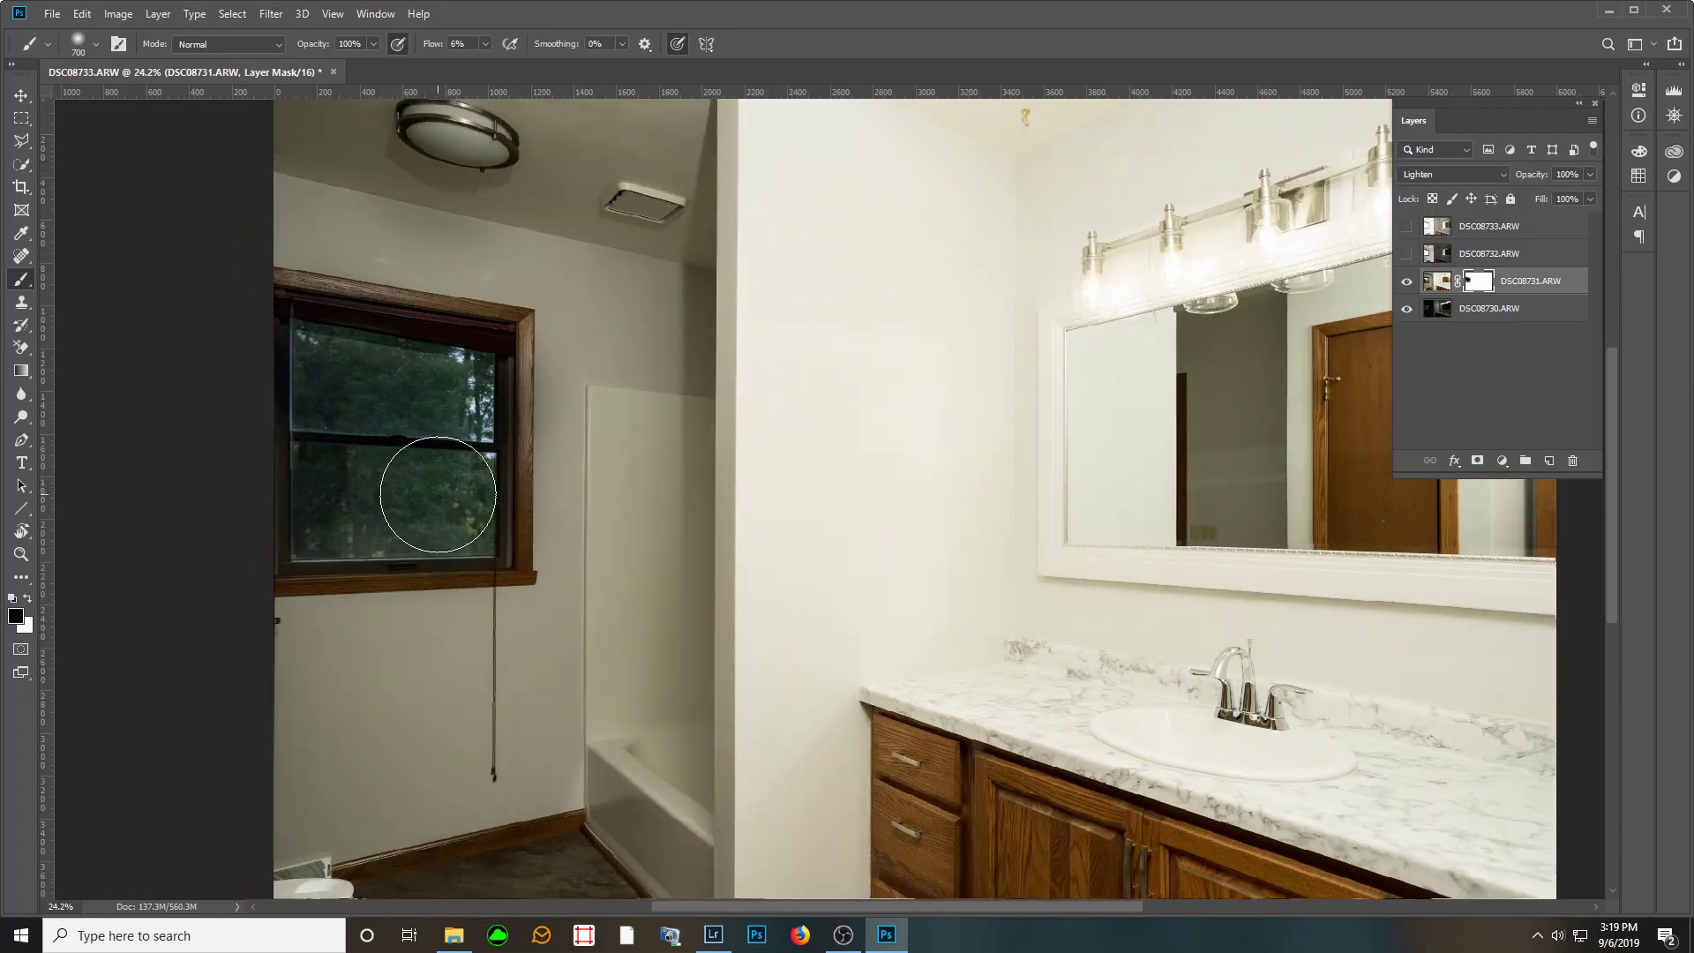
scroll(437, 494, "down", 2)
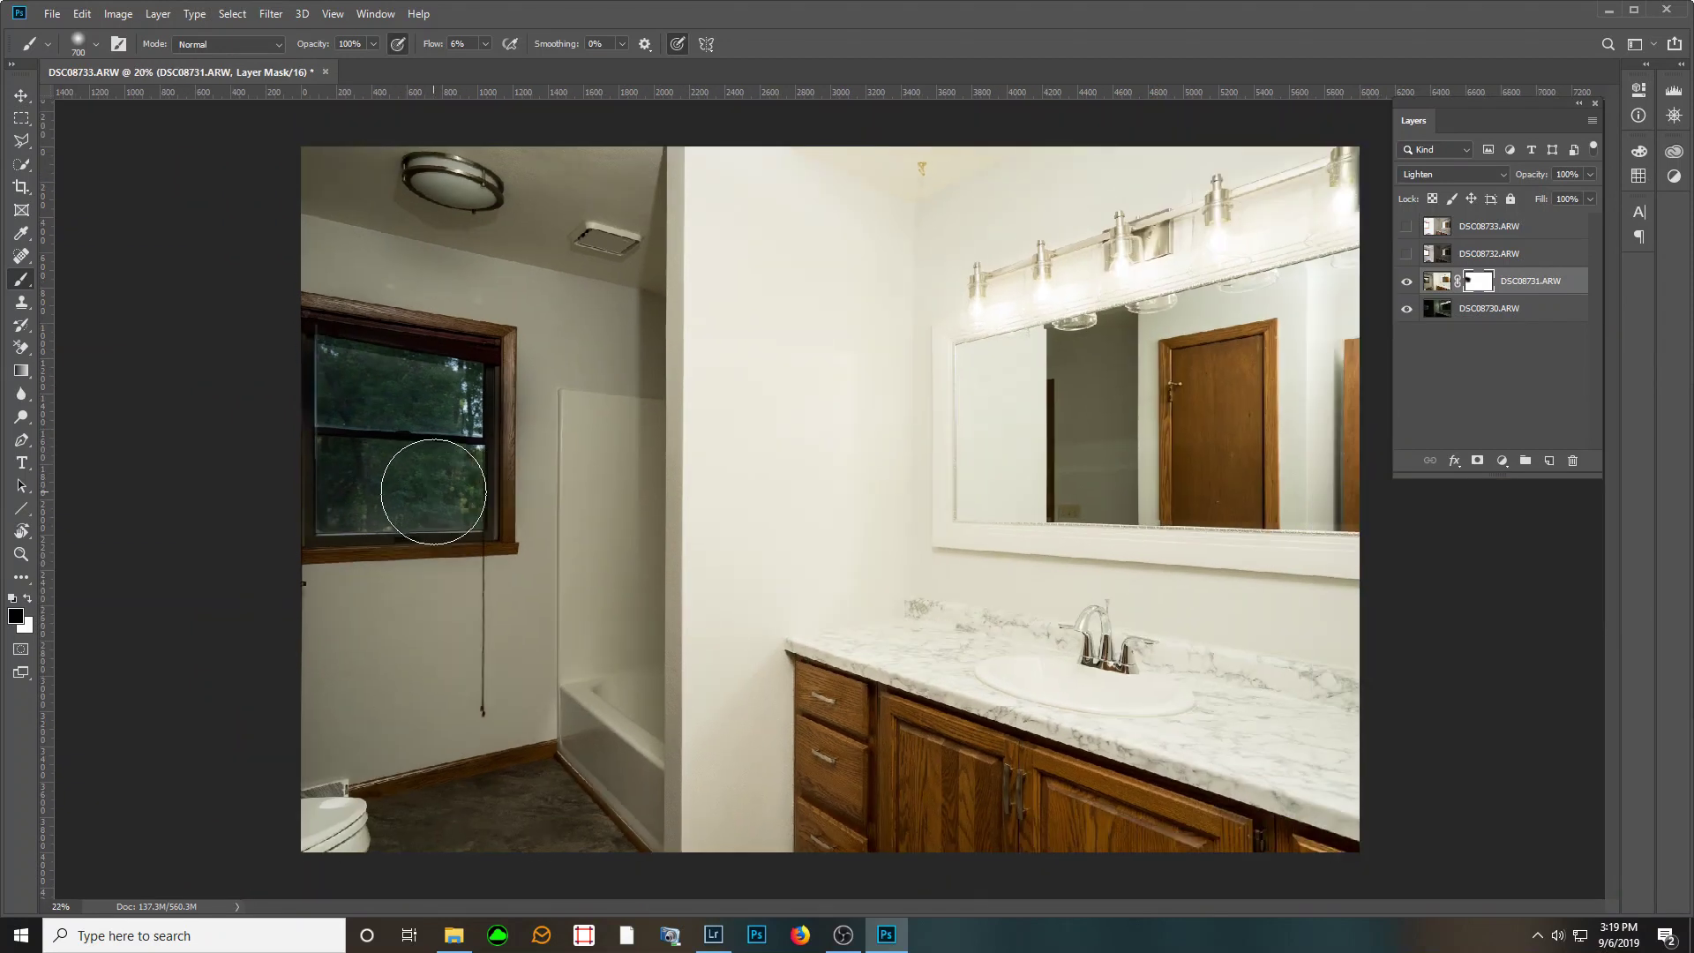
mouse_move(433, 491)
left_mouse_down()
mouse_move(342, 402)
mouse_move(402, 468)
mouse_move(416, 399)
mouse_move(309, 349)
mouse_move(398, 363)
mouse_move(405, 408)
left_mouse_up()
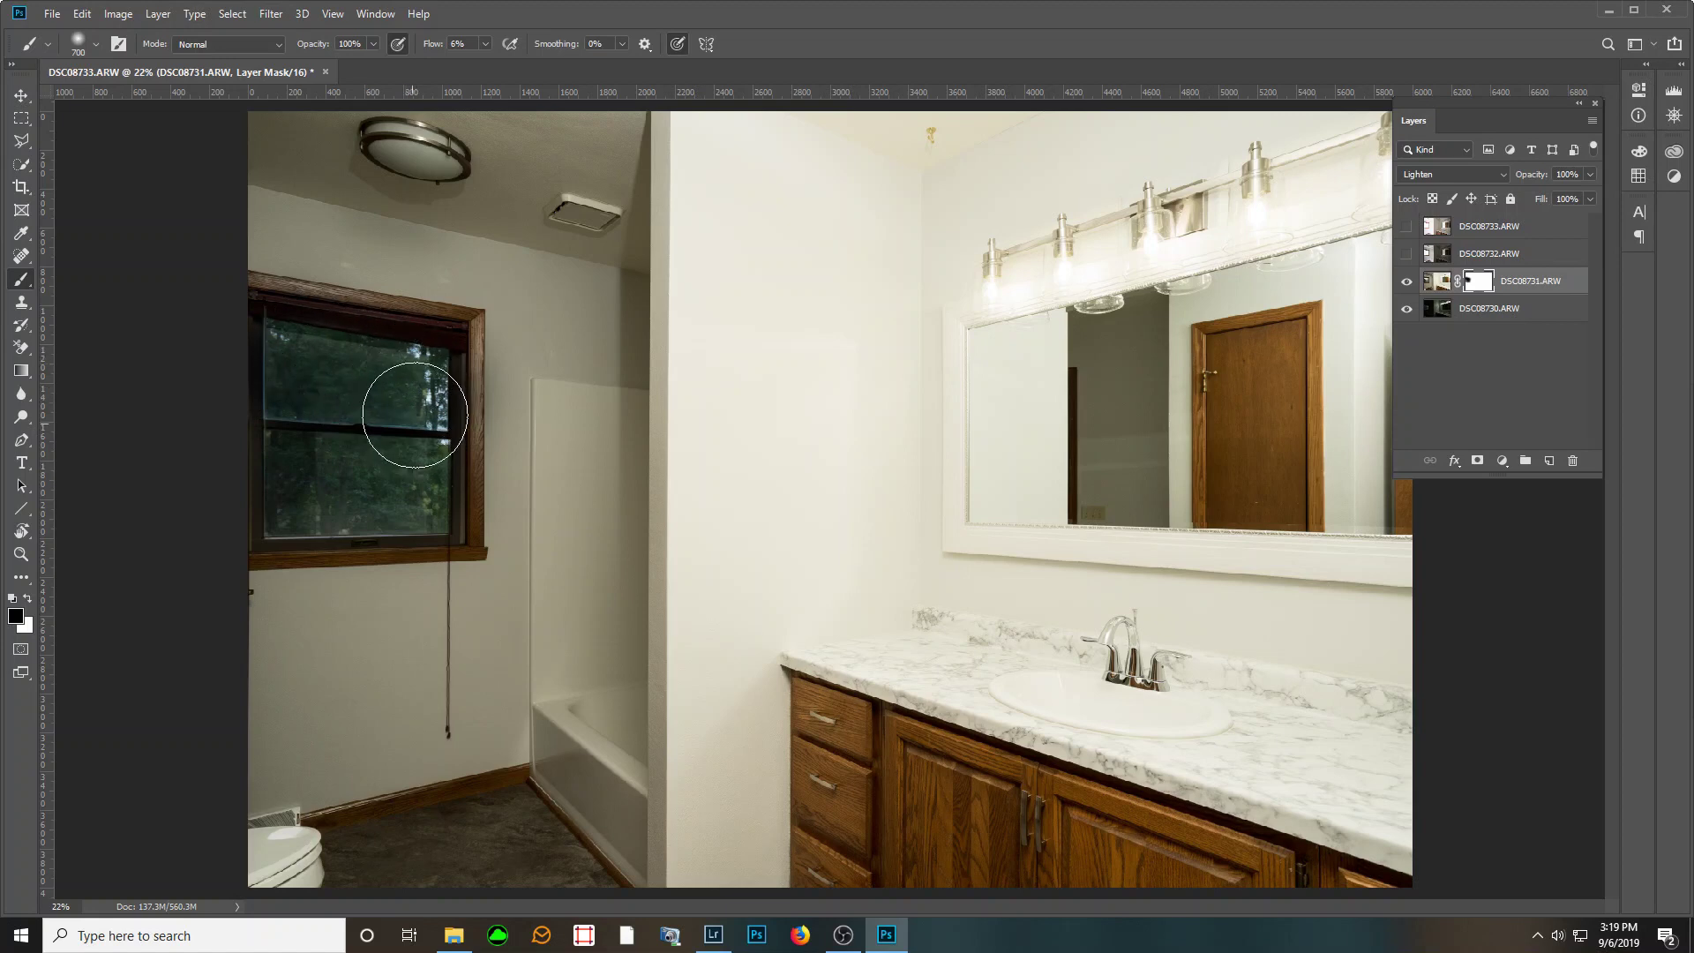
- Show and select DSC08732.ARW, then add a black layer mask hiding it entirely
left_click(1407, 255)
left_click(1515, 255)
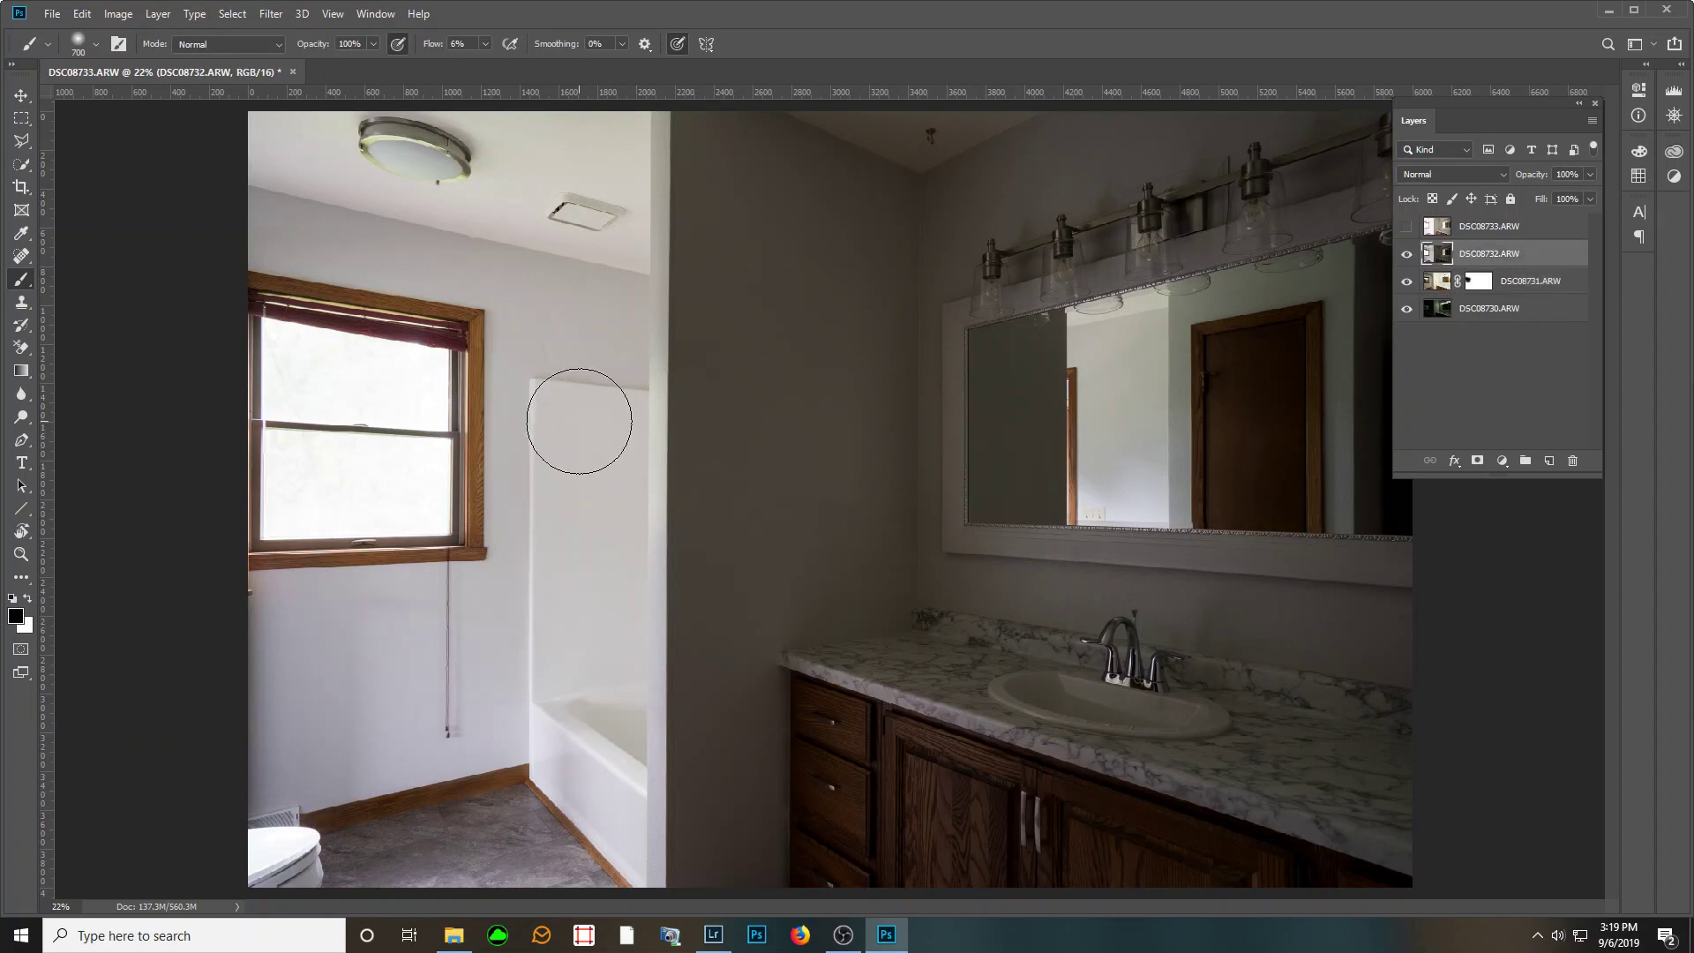
key("ctrl+shift+h")
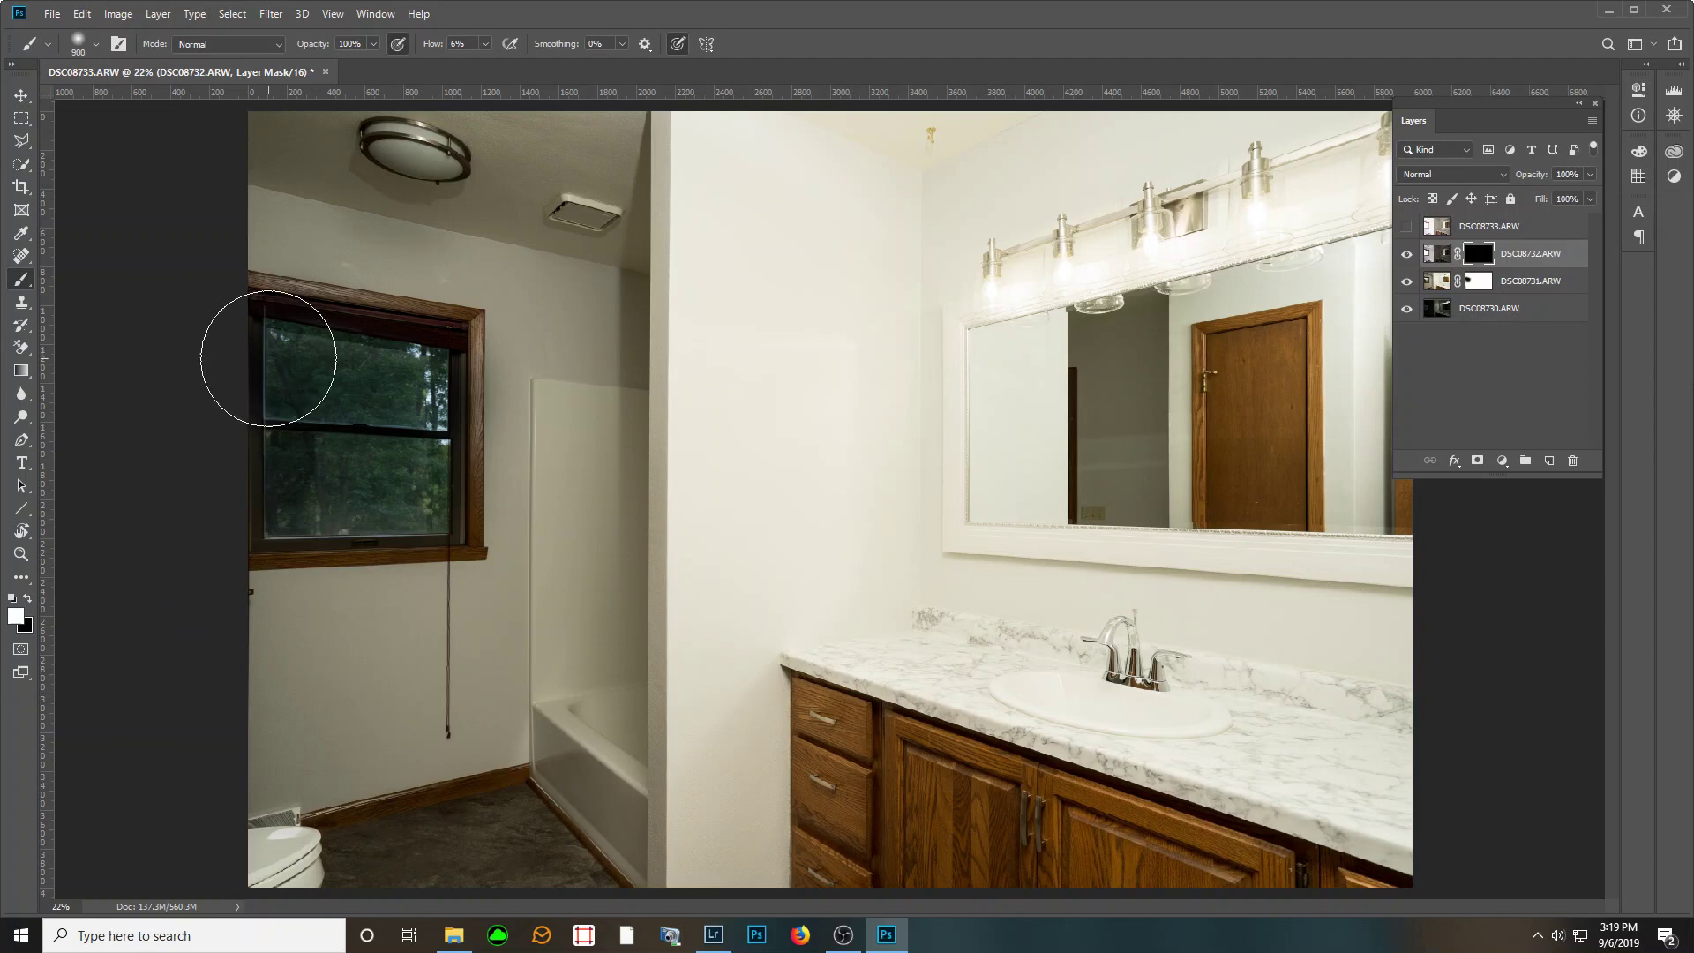
- Paint white at brush size 1100 over the ceiling, ceiling light and left wall
key("bracketright")
key("bracketright")
key("ctrl+minus")
key("bracketright")
key("bracketright")
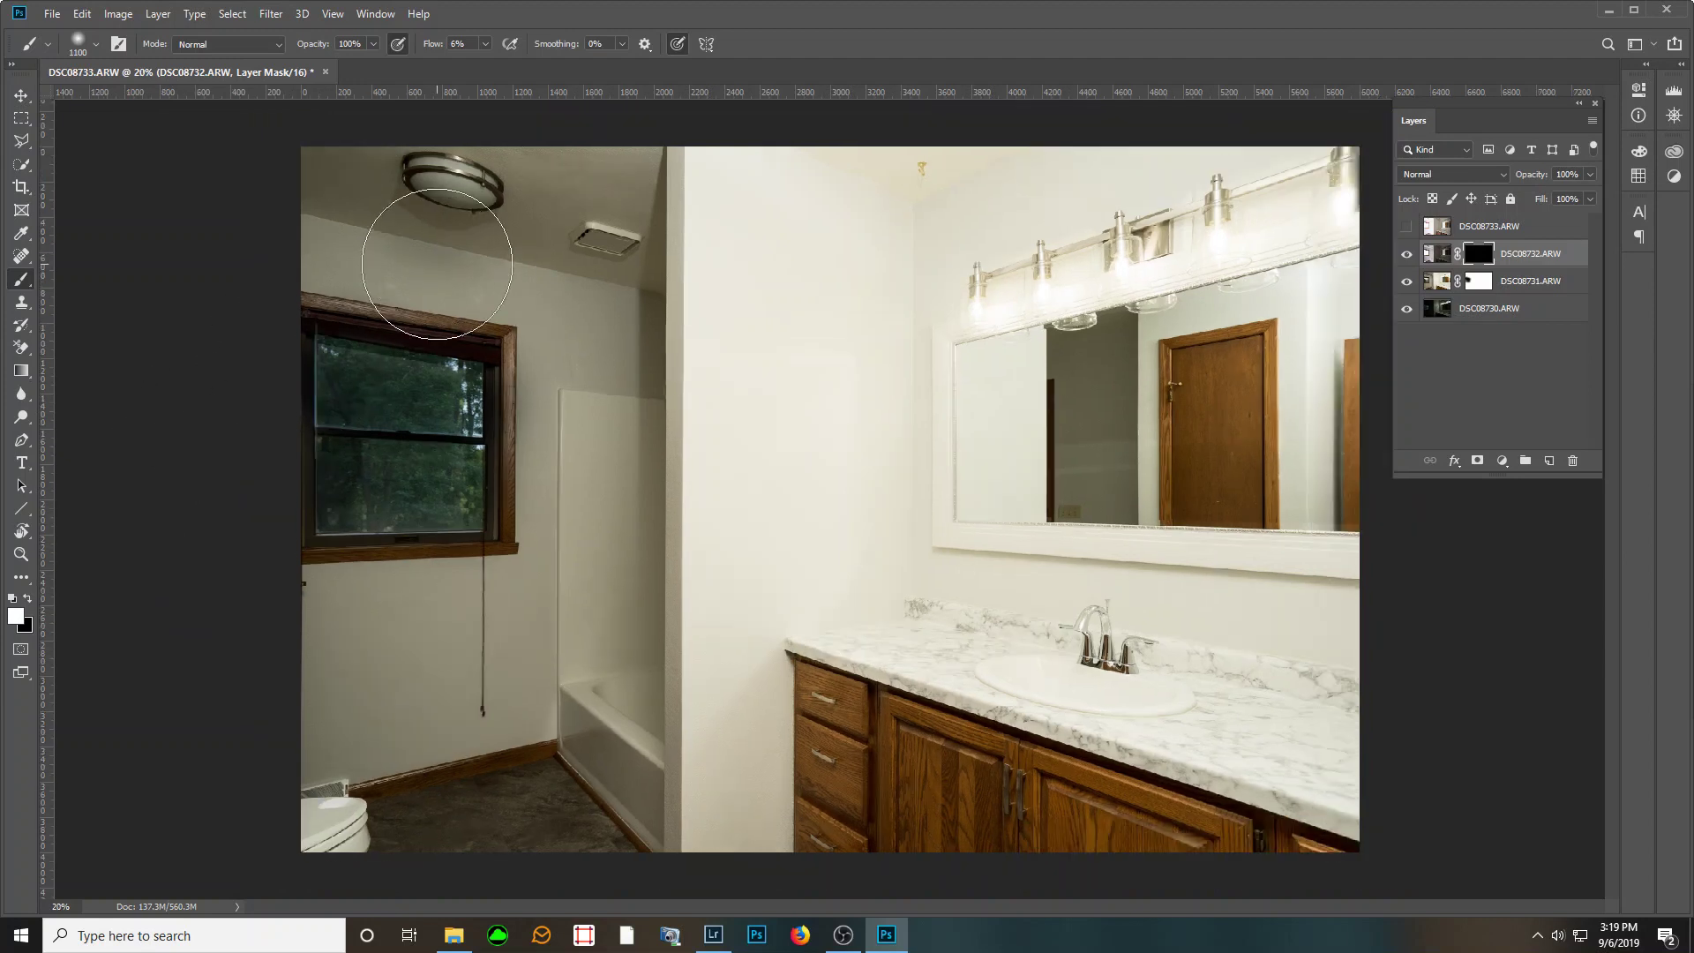
mouse_move(460, 193)
left_mouse_down()
mouse_move(429, 173)
mouse_move(332, 212)
mouse_move(336, 195)
mouse_move(313, 189)
mouse_move(418, 233)
mouse_move(476, 181)
left_mouse_up()
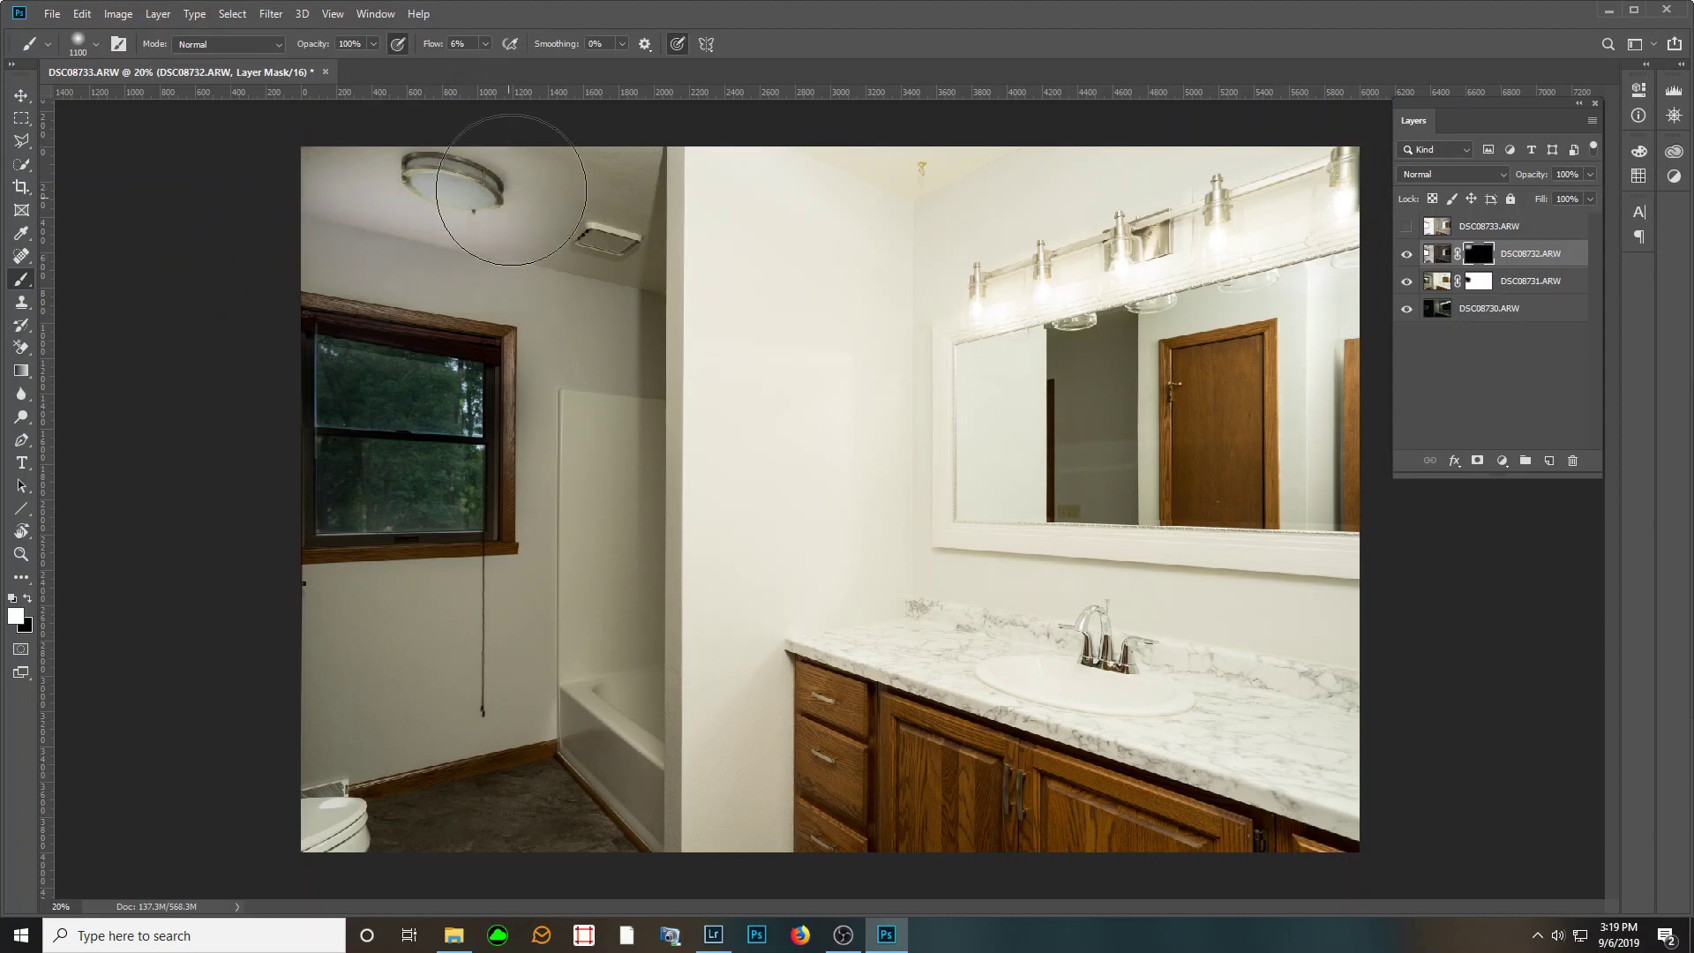
mouse_move(566, 249)
left_mouse_down()
mouse_move(624, 203)
mouse_move(596, 219)
mouse_move(596, 495)
mouse_move(604, 424)
mouse_move(604, 450)
mouse_move(482, 595)
mouse_move(322, 625)
mouse_move(288, 653)
mouse_move(382, 705)
mouse_move(296, 850)
mouse_move(503, 809)
mouse_move(498, 828)
mouse_move(620, 813)
mouse_move(274, 651)
mouse_move(343, 623)
mouse_move(255, 752)
mouse_move(338, 743)
mouse_move(307, 750)
mouse_move(465, 803)
mouse_move(593, 743)
mouse_move(512, 538)
mouse_move(516, 437)
mouse_move(562, 453)
mouse_move(600, 745)
mouse_move(589, 217)
mouse_move(556, 120)
mouse_move(603, 207)
mouse_move(616, 174)
mouse_move(272, 238)
mouse_move(334, 234)
mouse_move(390, 337)
mouse_move(519, 346)
mouse_move(277, 363)
mouse_move(539, 353)
mouse_move(307, 403)
mouse_move(493, 428)
mouse_move(313, 469)
mouse_move(450, 479)
mouse_move(273, 558)
mouse_move(403, 656)
mouse_move(315, 634)
mouse_move(287, 601)
mouse_move(343, 653)
mouse_move(289, 716)
mouse_move(338, 753)
mouse_move(281, 761)
mouse_move(395, 820)
mouse_move(503, 764)
mouse_move(424, 828)
mouse_move(441, 711)
mouse_move(485, 765)
mouse_move(484, 812)
mouse_move(555, 805)
mouse_move(591, 874)
mouse_move(616, 702)
mouse_move(603, 513)
mouse_move(626, 295)
mouse_move(606, 234)
mouse_move(579, 182)
mouse_move(392, 202)
mouse_move(317, 181)
mouse_move(391, 234)
mouse_move(576, 177)
mouse_move(598, 299)
mouse_move(572, 517)
mouse_move(609, 794)
mouse_move(510, 699)
mouse_move(341, 623)
mouse_move(287, 706)
mouse_move(291, 798)
mouse_move(609, 838)
mouse_move(559, 620)
mouse_move(577, 412)
mouse_move(301, 288)
mouse_move(330, 190)
mouse_move(295, 234)
mouse_move(315, 383)
mouse_move(494, 370)
mouse_move(415, 494)
mouse_move(239, 478)
mouse_move(388, 291)
mouse_move(543, 181)
mouse_move(592, 427)
mouse_move(574, 707)
mouse_move(352, 623)
mouse_move(330, 823)
mouse_move(548, 699)
mouse_move(559, 309)
mouse_move(397, 177)
mouse_move(570, 161)
mouse_move(479, 294)
mouse_move(408, 480)
left_mouse_up()
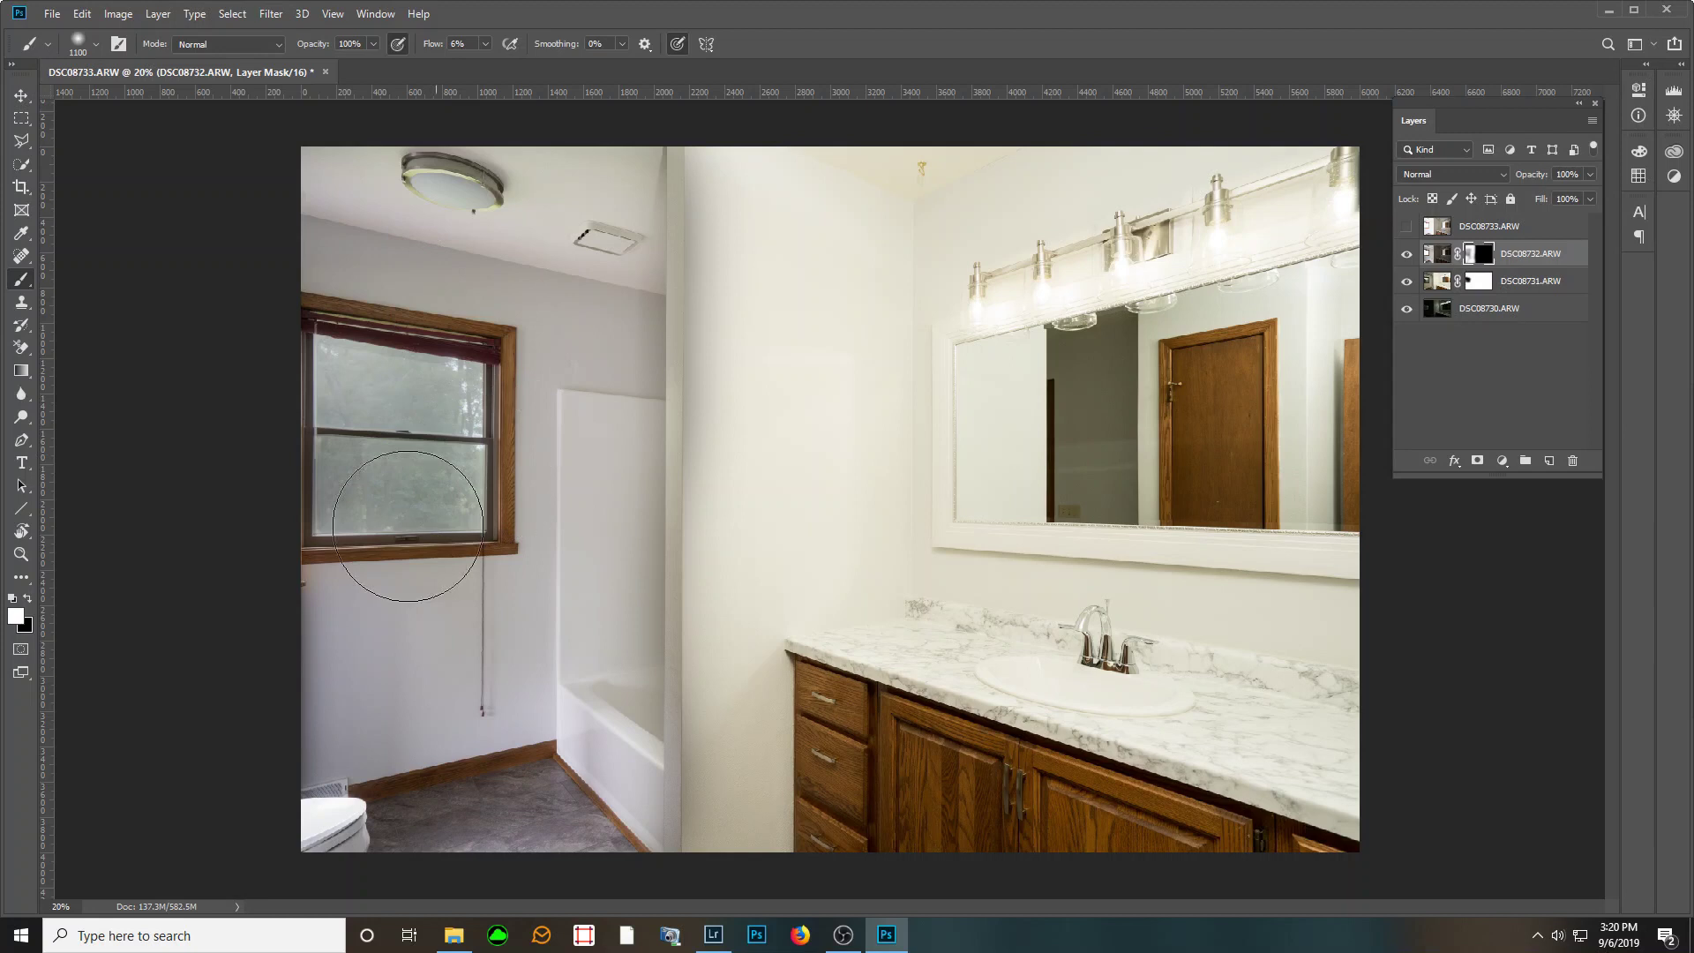
- Select and show DSC08733.ARW, then give it a black layer mask
left_click(1461, 229)
left_click(1405, 228)
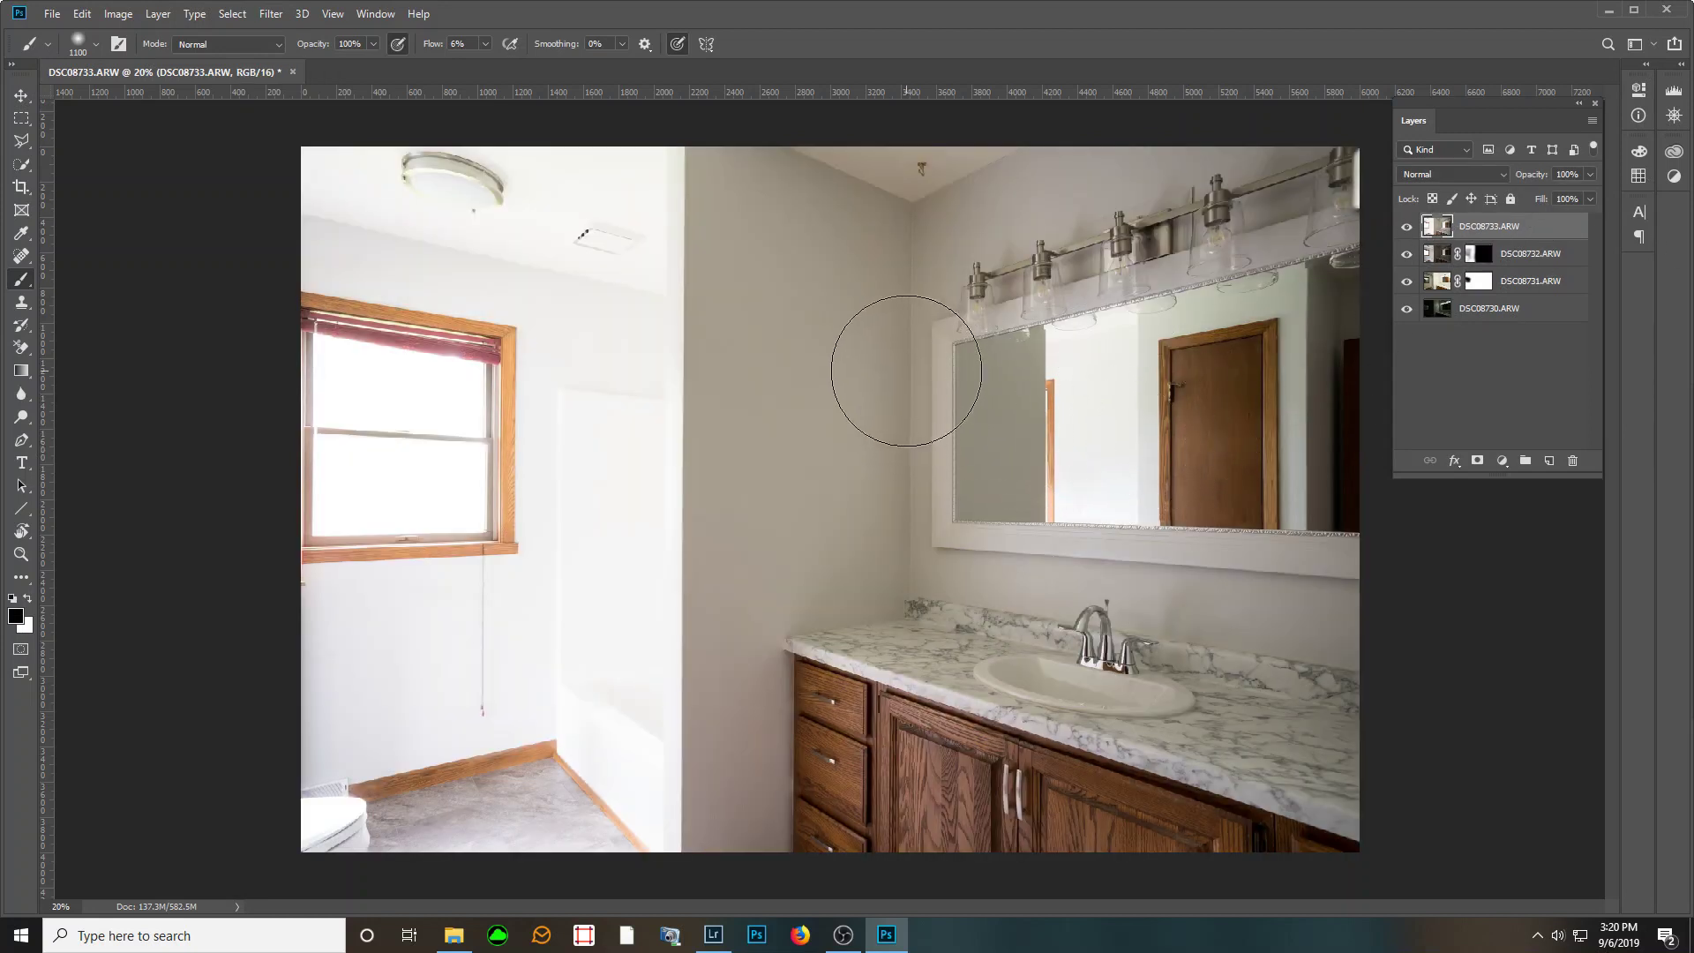
left_click(1477, 460, "alt")
key("x")
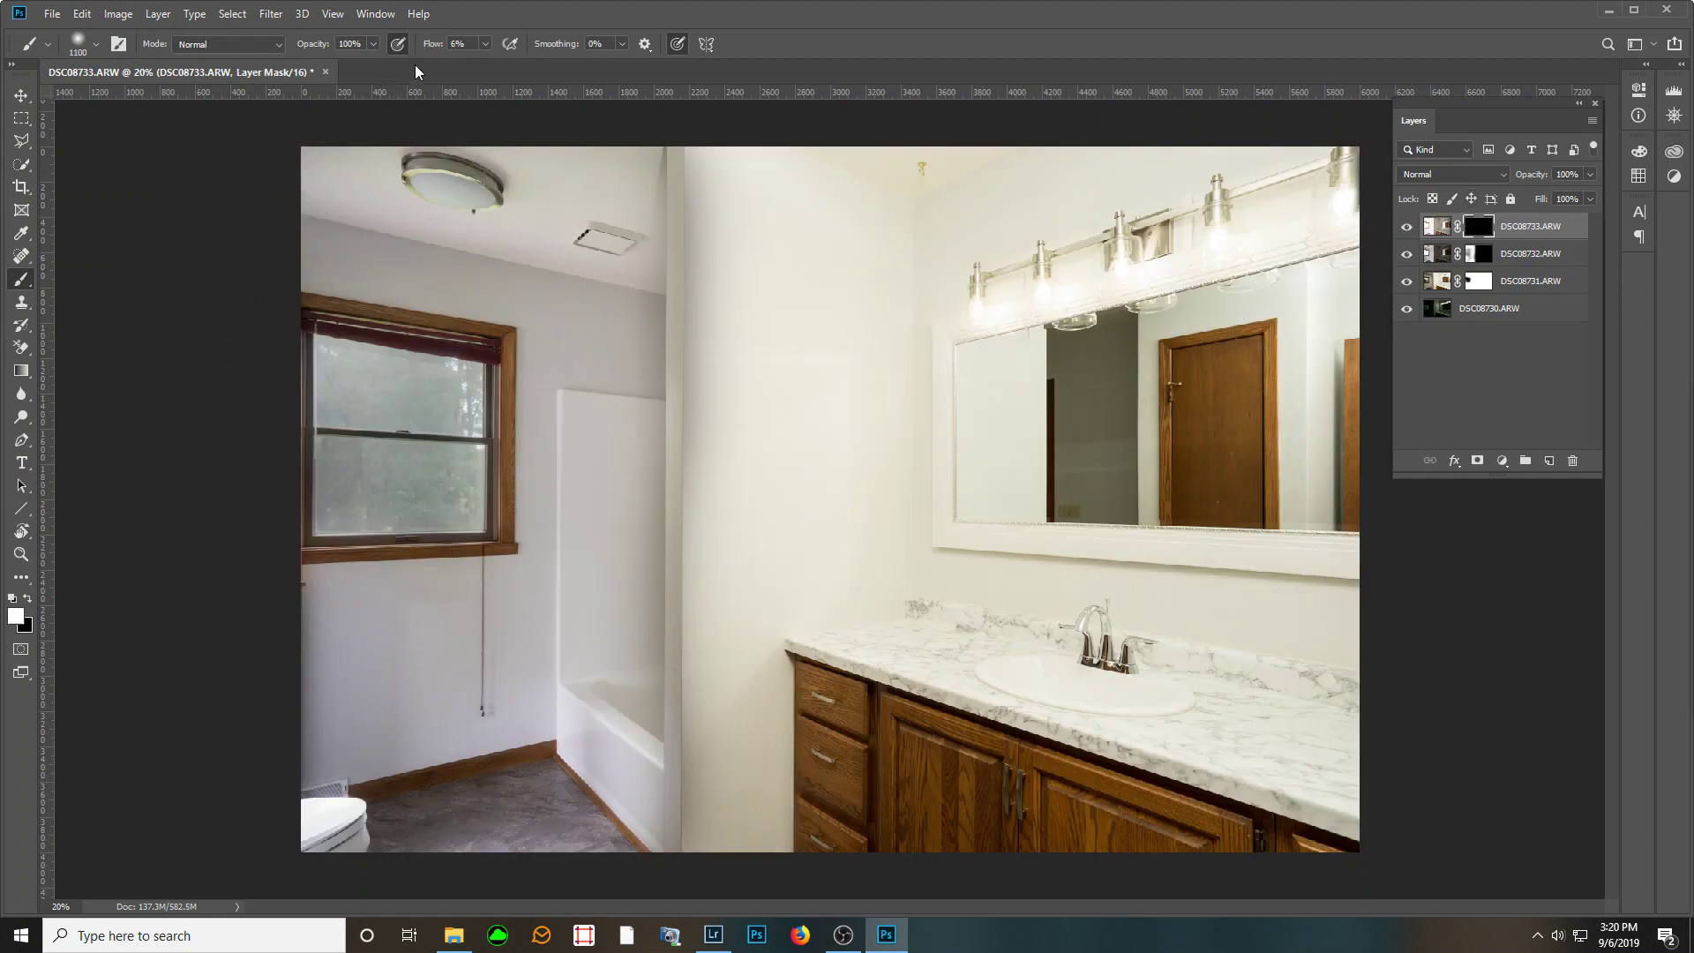
scroll(840, 304, "down", 1)
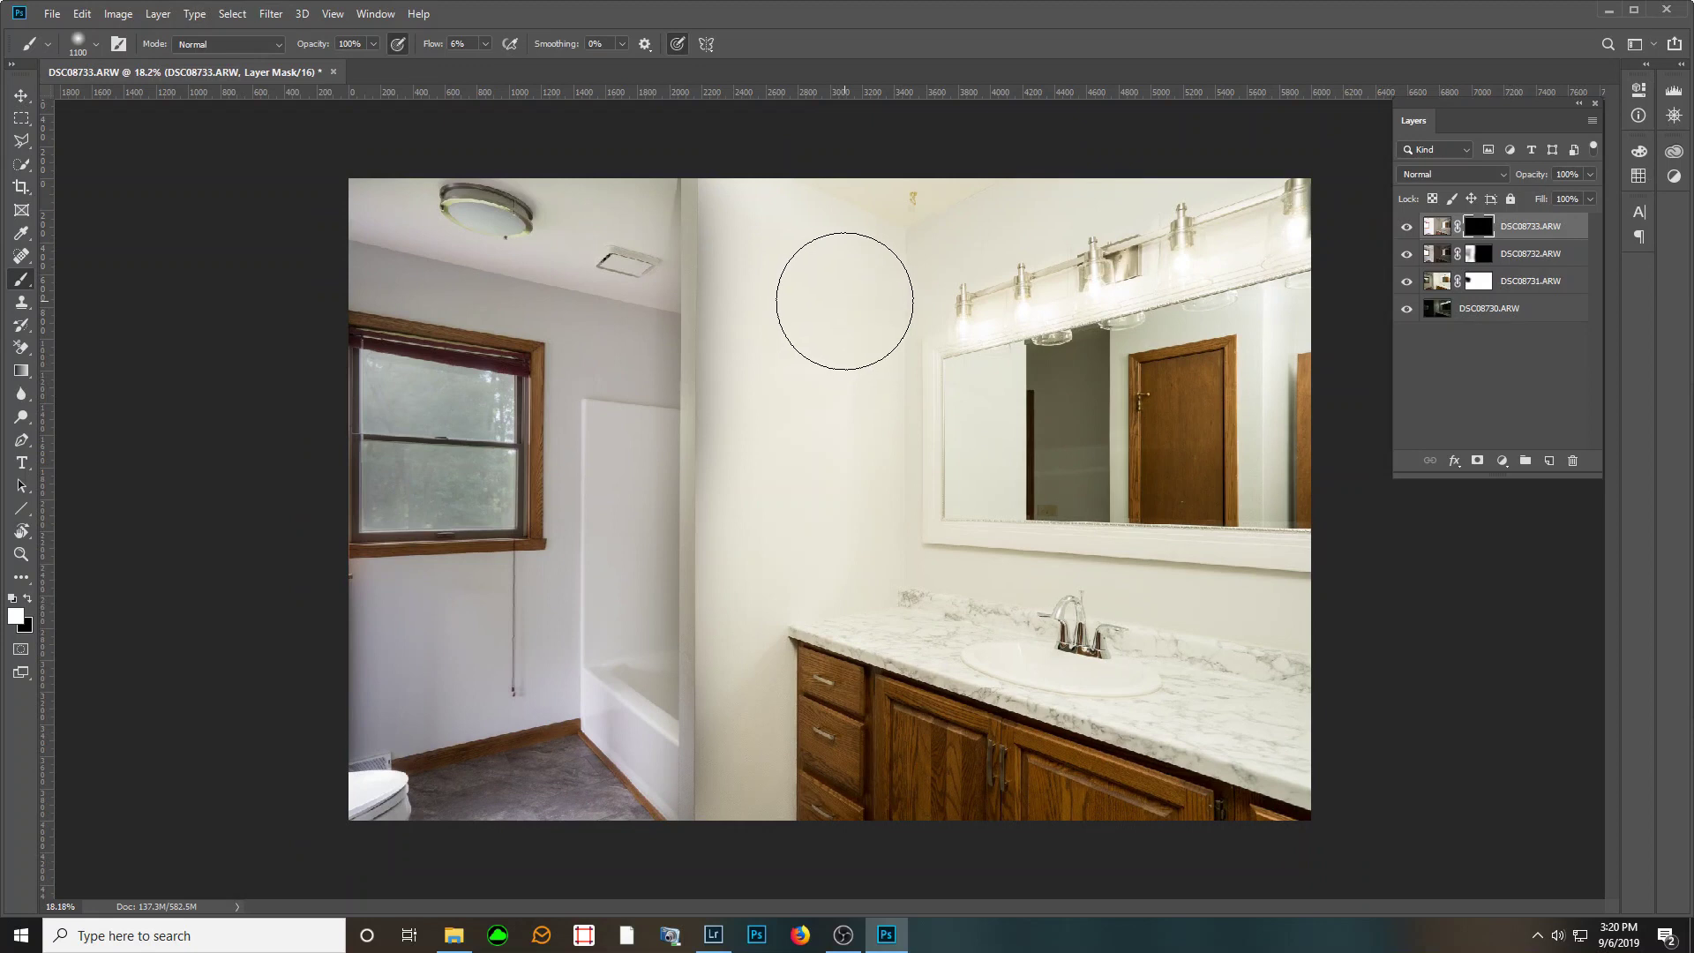
- Paint white at brush size 1400 over vanity lights, mirror, wall, window, cabinets and sink
key("bracketright")
key("bracketright")
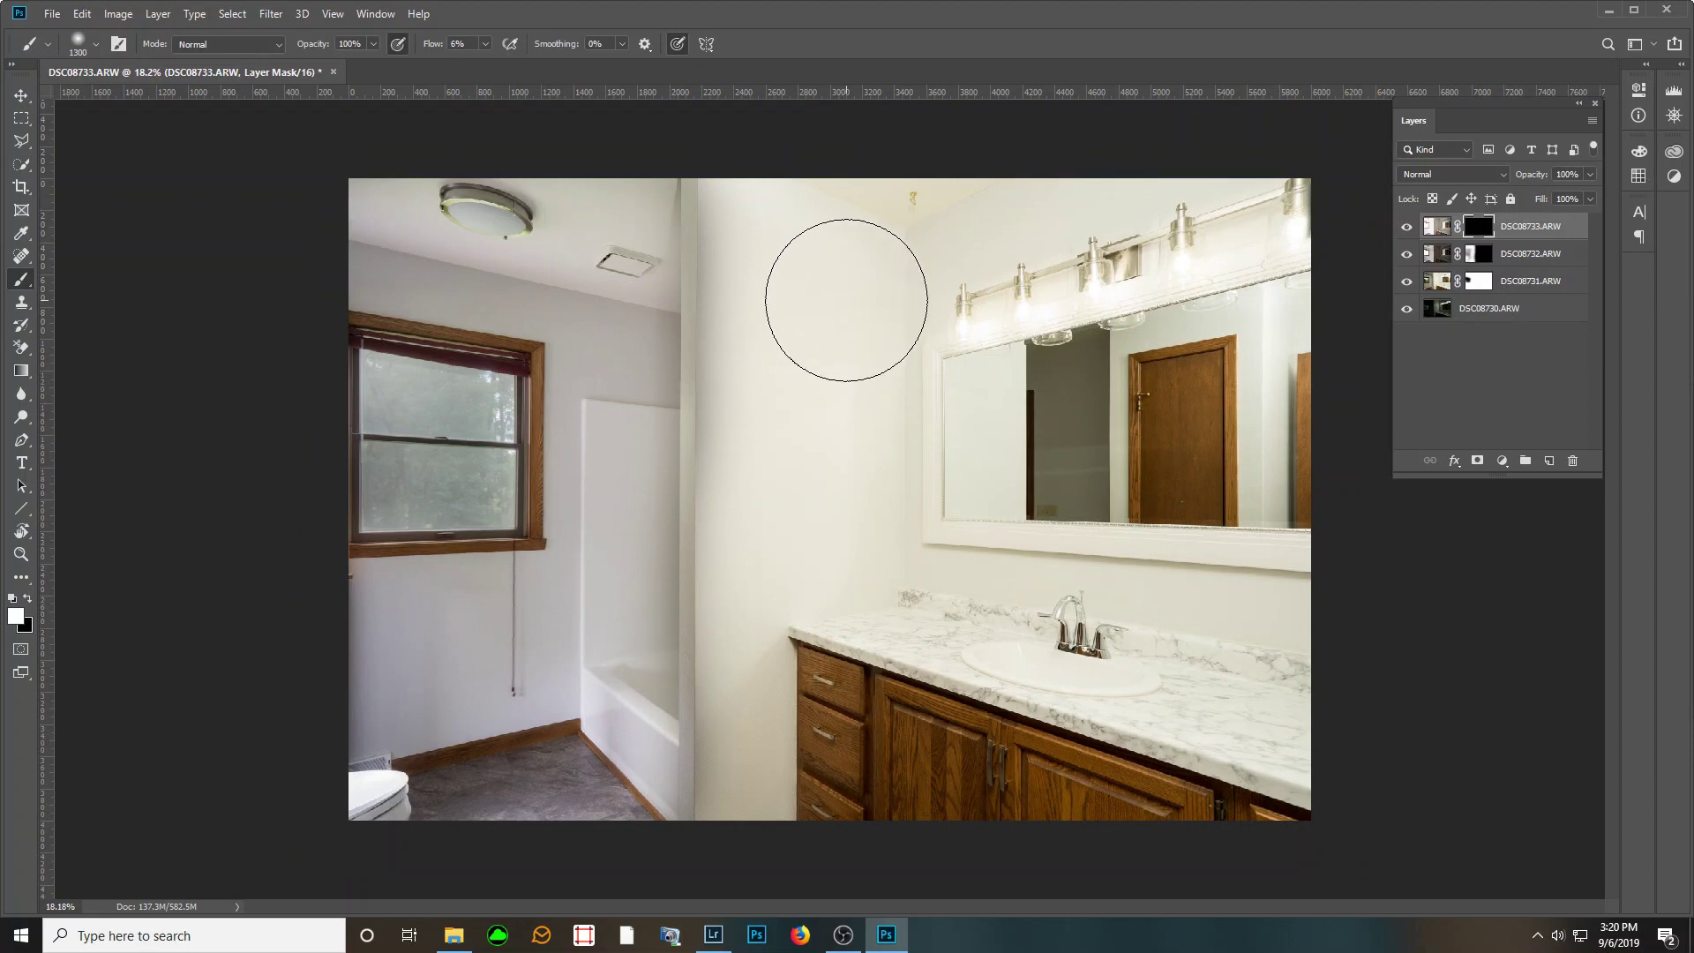
key("bracketright")
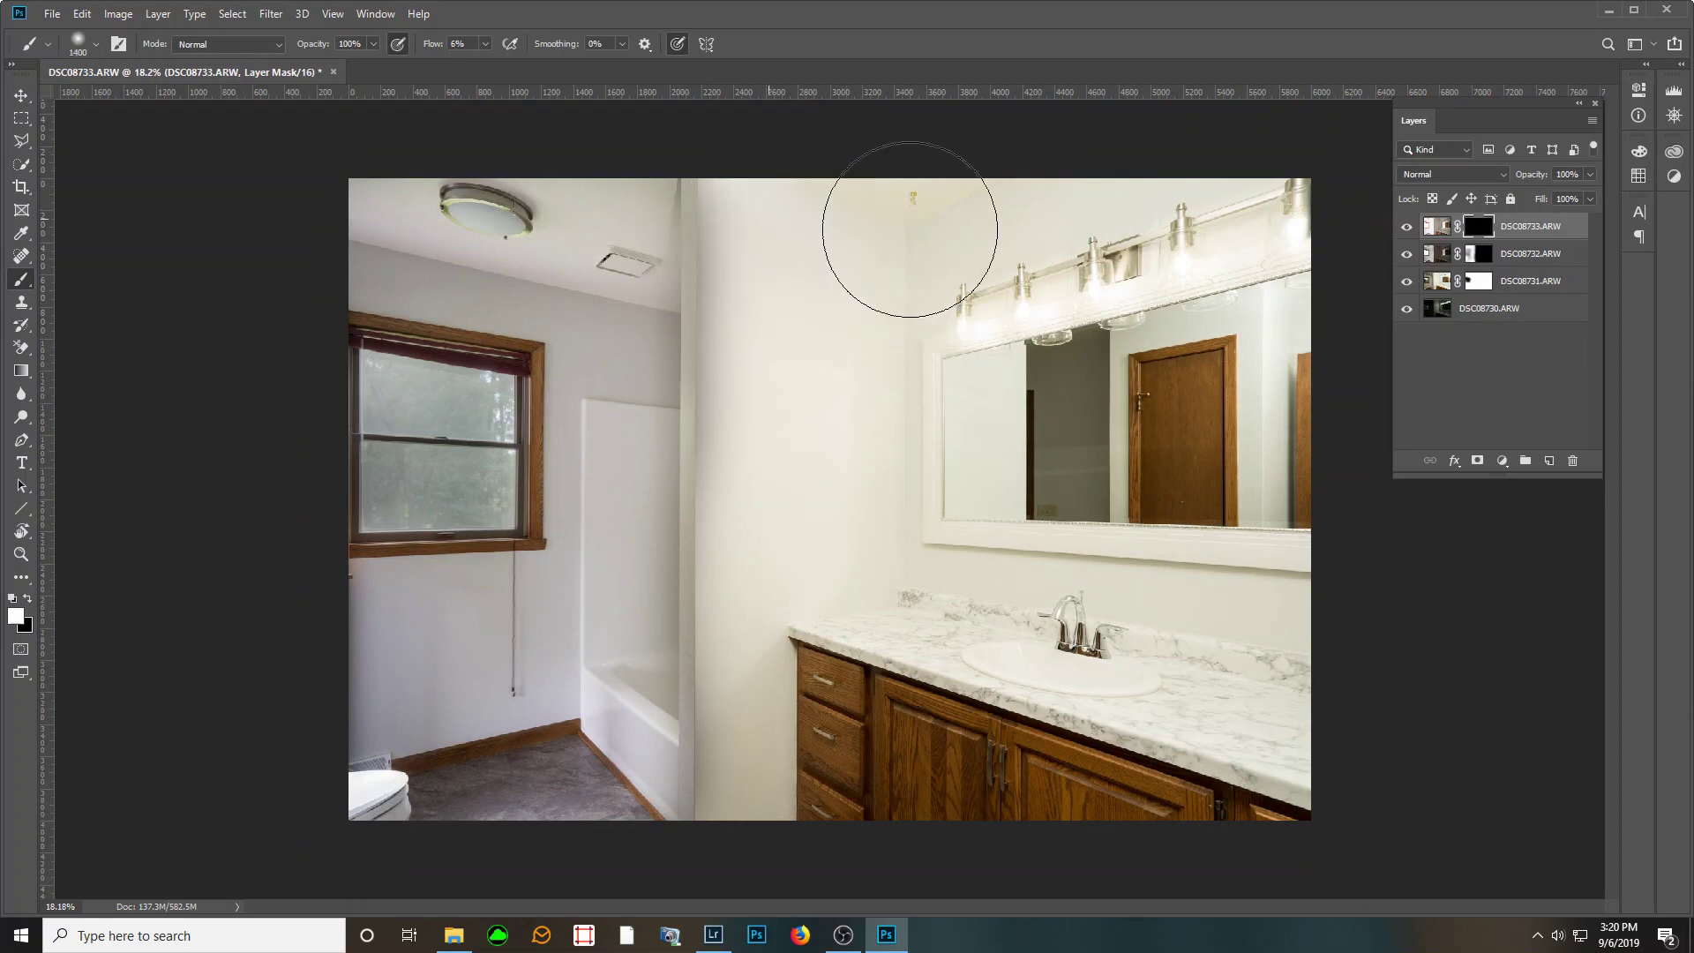
mouse_move(1216, 231)
left_mouse_down()
mouse_move(1286, 232)
mouse_move(850, 273)
mouse_move(938, 300)
mouse_move(1258, 329)
left_mouse_up()
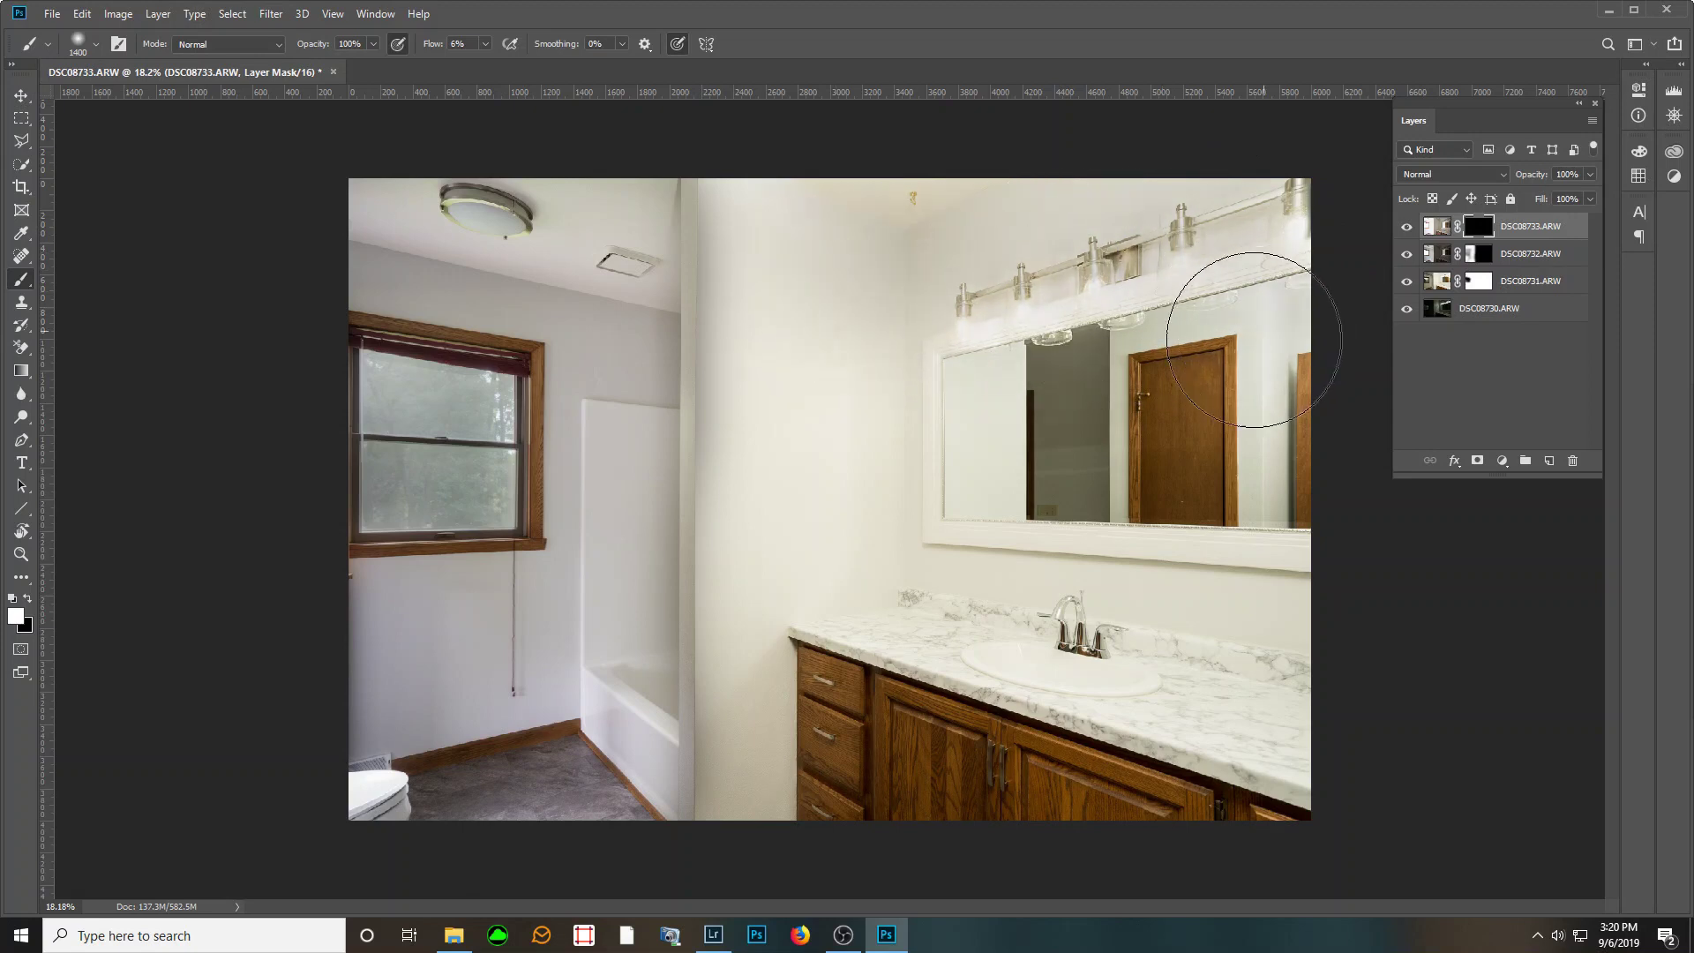
mouse_move(774, 409)
left_mouse_down()
mouse_move(1305, 654)
mouse_move(783, 690)
mouse_move(1348, 741)
mouse_move(818, 769)
mouse_move(1177, 777)
mouse_move(1269, 647)
mouse_move(1272, 175)
mouse_move(1257, 221)
mouse_move(942, 310)
mouse_move(798, 306)
mouse_move(869, 196)
mouse_move(1168, 150)
mouse_move(823, 194)
mouse_move(778, 225)
mouse_move(763, 280)
mouse_move(784, 285)
mouse_move(799, 530)
mouse_move(756, 317)
mouse_move(784, 264)
mouse_move(848, 435)
mouse_move(822, 464)
mouse_move(783, 770)
mouse_move(758, 391)
mouse_move(788, 280)
mouse_move(875, 453)
mouse_move(972, 509)
mouse_move(1155, 527)
mouse_move(1304, 502)
mouse_move(1303, 379)
mouse_move(1287, 285)
mouse_move(1031, 347)
mouse_move(855, 320)
mouse_move(803, 233)
mouse_move(1000, 189)
mouse_move(1252, 170)
mouse_move(838, 246)
mouse_move(799, 268)
mouse_move(778, 265)
mouse_move(768, 216)
mouse_move(813, 214)
mouse_move(812, 453)
mouse_move(749, 616)
mouse_move(756, 756)
mouse_move(768, 219)
mouse_move(756, 738)
mouse_move(873, 332)
mouse_move(881, 246)
mouse_move(1070, 197)
mouse_move(1016, 224)
mouse_move(768, 197)
mouse_move(761, 267)
left_mouse_up()
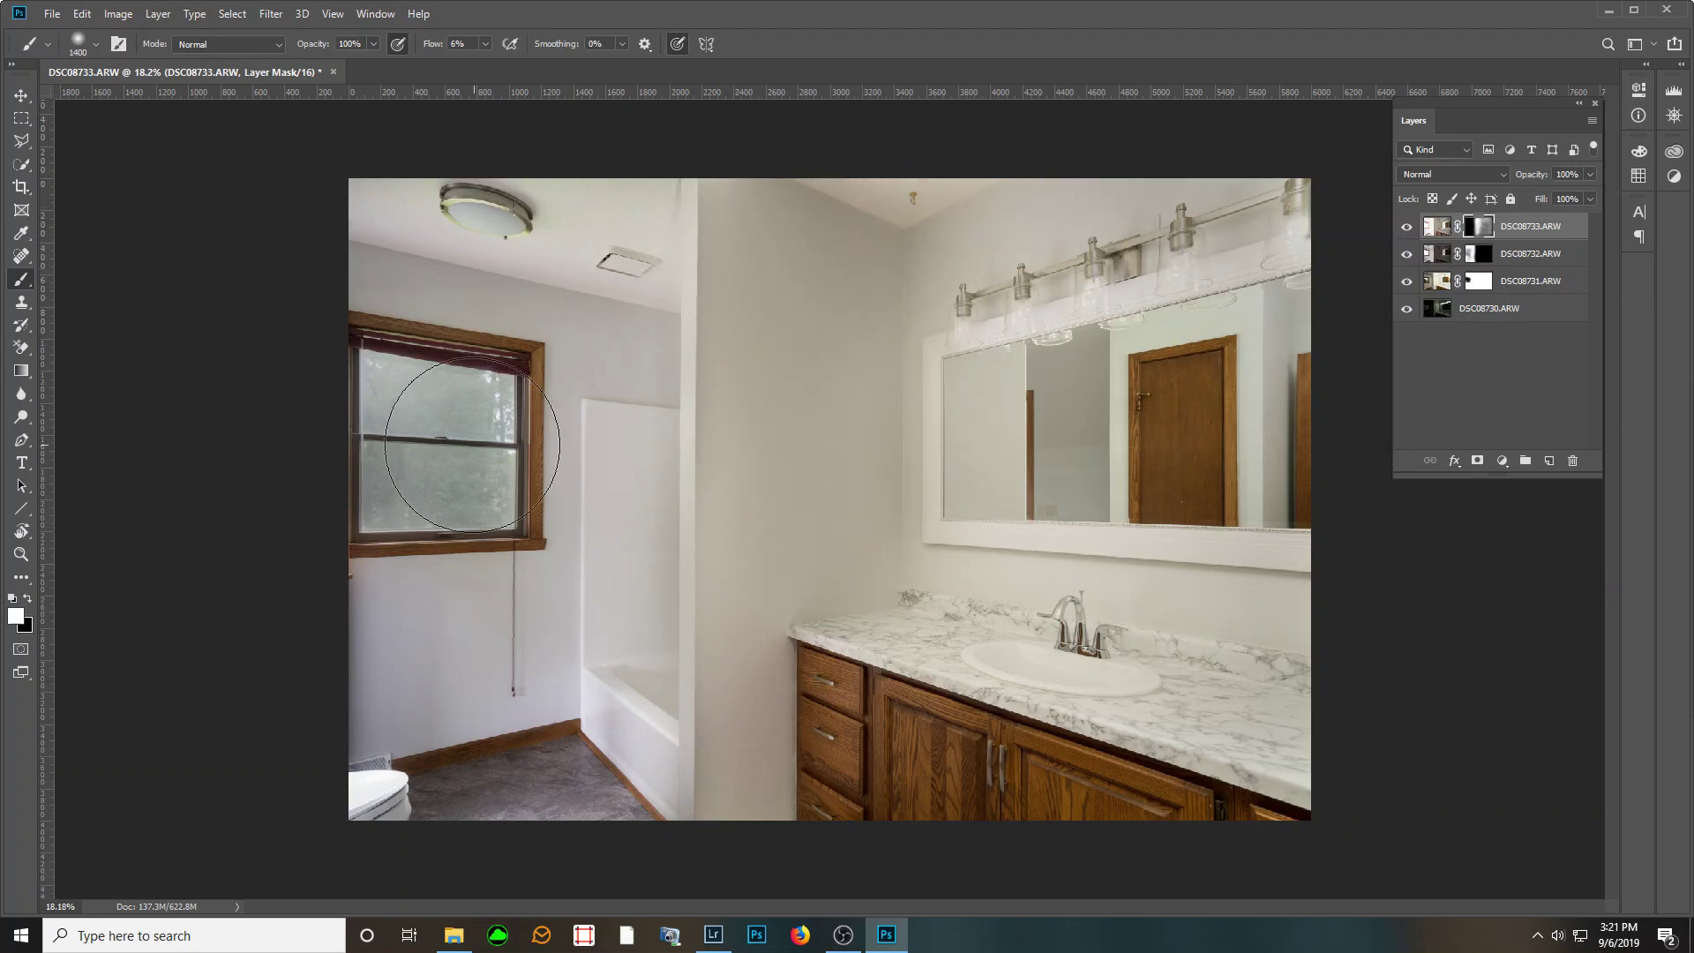
mouse_move(422, 444)
left_mouse_down()
mouse_move(830, 539)
mouse_move(869, 352)
mouse_move(769, 231)
mouse_move(752, 152)
mouse_move(769, 226)
mouse_move(773, 209)
mouse_move(850, 270)
mouse_move(872, 415)
mouse_move(837, 587)
mouse_move(764, 433)
mouse_move(750, 175)
mouse_move(811, 704)
mouse_move(733, 839)
mouse_move(763, 859)
left_mouse_up()
left_click_drag(825, 748, 1141, 802)
mouse_move(1076, 729)
left_mouse_down()
mouse_move(1247, 774)
mouse_move(1204, 638)
mouse_move(1284, 521)
mouse_move(1275, 303)
mouse_move(1277, 323)
mouse_move(1304, 296)
mouse_move(1161, 352)
mouse_move(1011, 490)
mouse_move(897, 308)
mouse_move(874, 235)
mouse_move(1055, 220)
mouse_move(1259, 171)
mouse_move(914, 191)
mouse_move(997, 211)
mouse_move(995, 232)
mouse_move(1296, 187)
mouse_move(957, 251)
left_mouse_up()
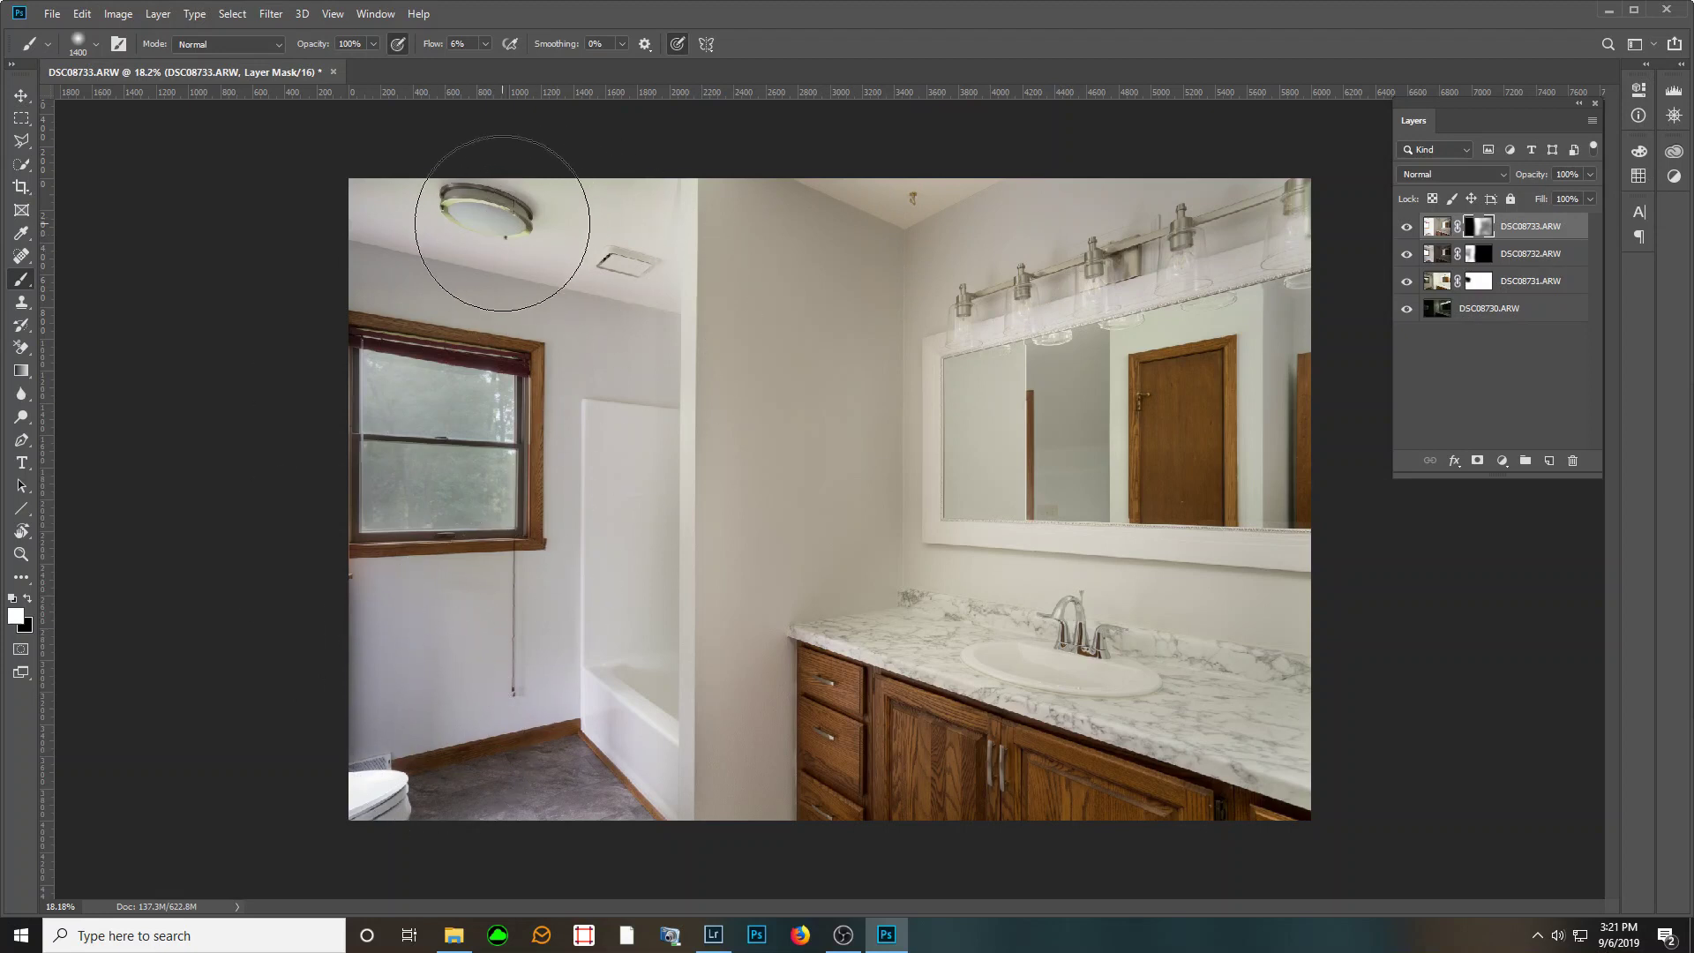
- Paint white on the DSC08733 mask over the ceiling light and lower-left wall
left_click_drag(502, 224, 415, 219)
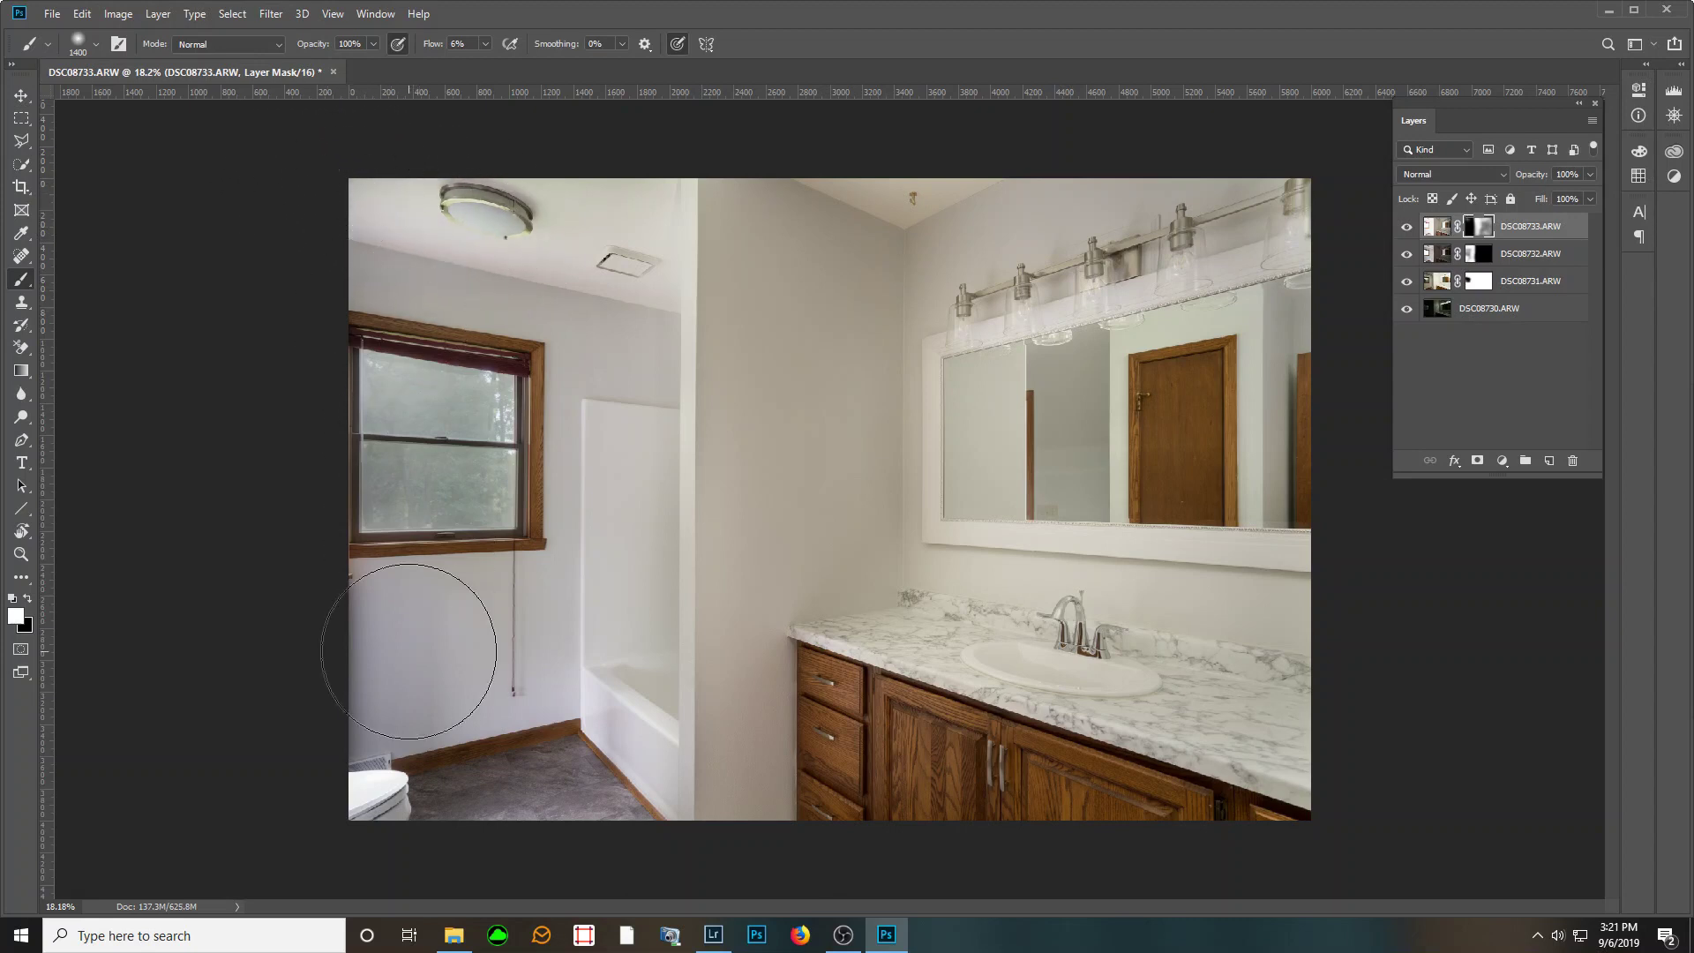
left_click_drag(446, 624, 377, 702)
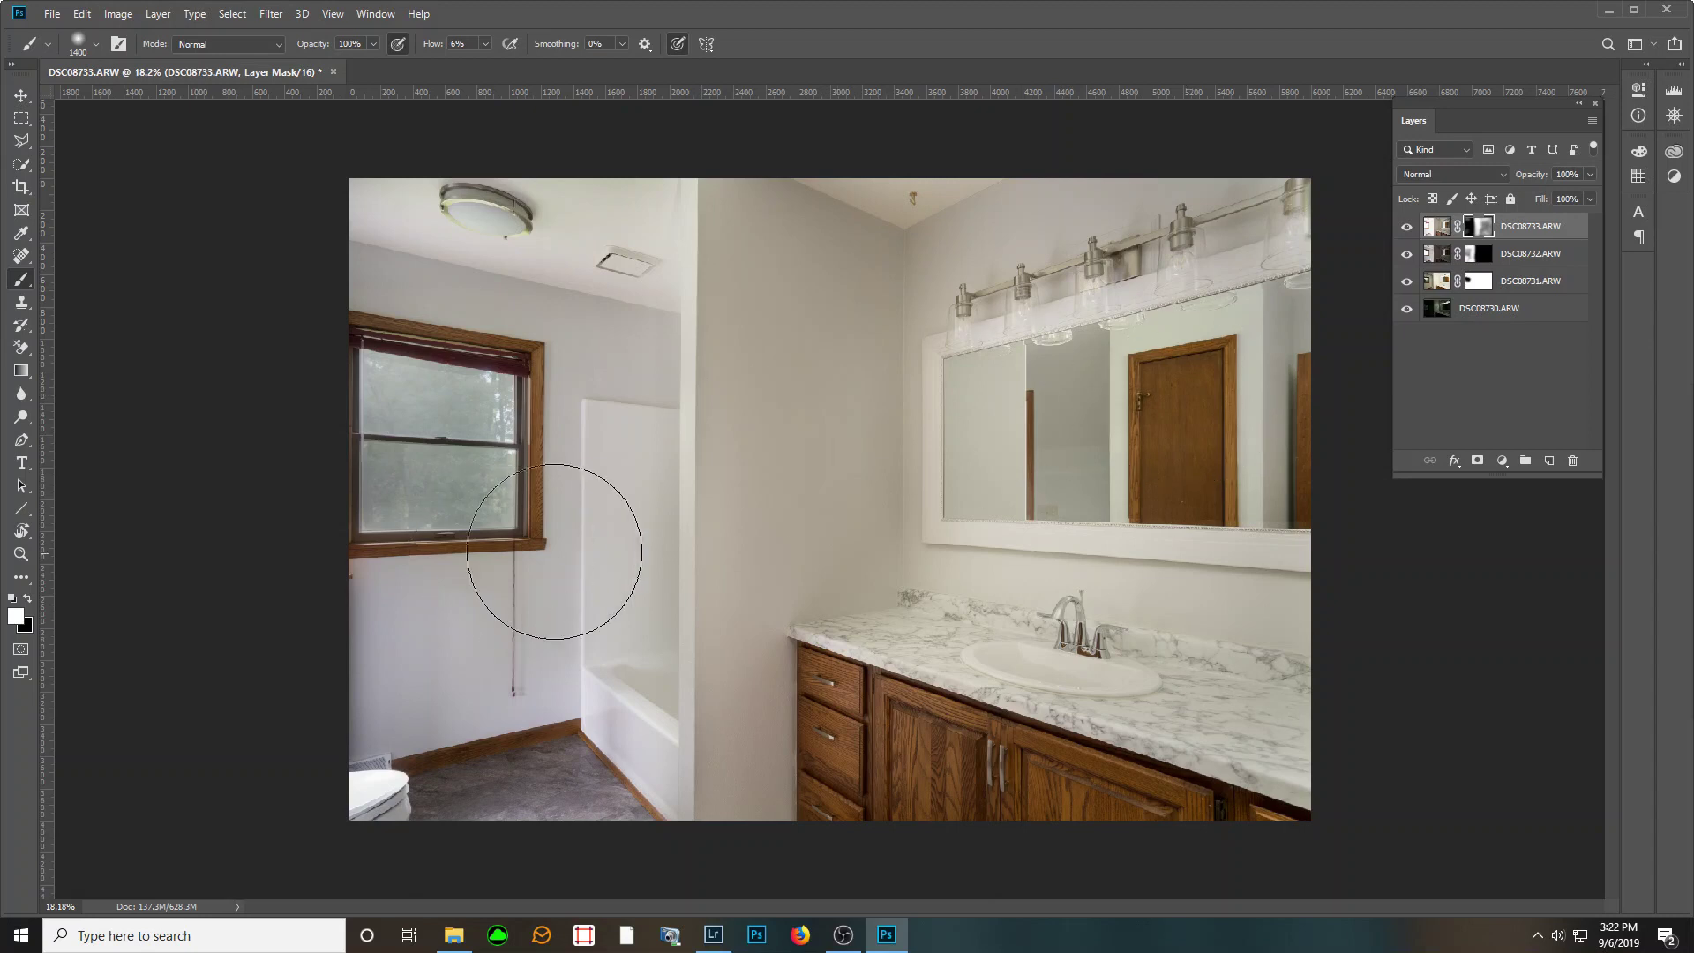
- Paint white on the DSC08733 mask across the shower and tub area
mouse_move(555, 548)
left_mouse_down()
mouse_move(605, 491)
mouse_move(597, 691)
mouse_move(618, 718)
left_mouse_up()
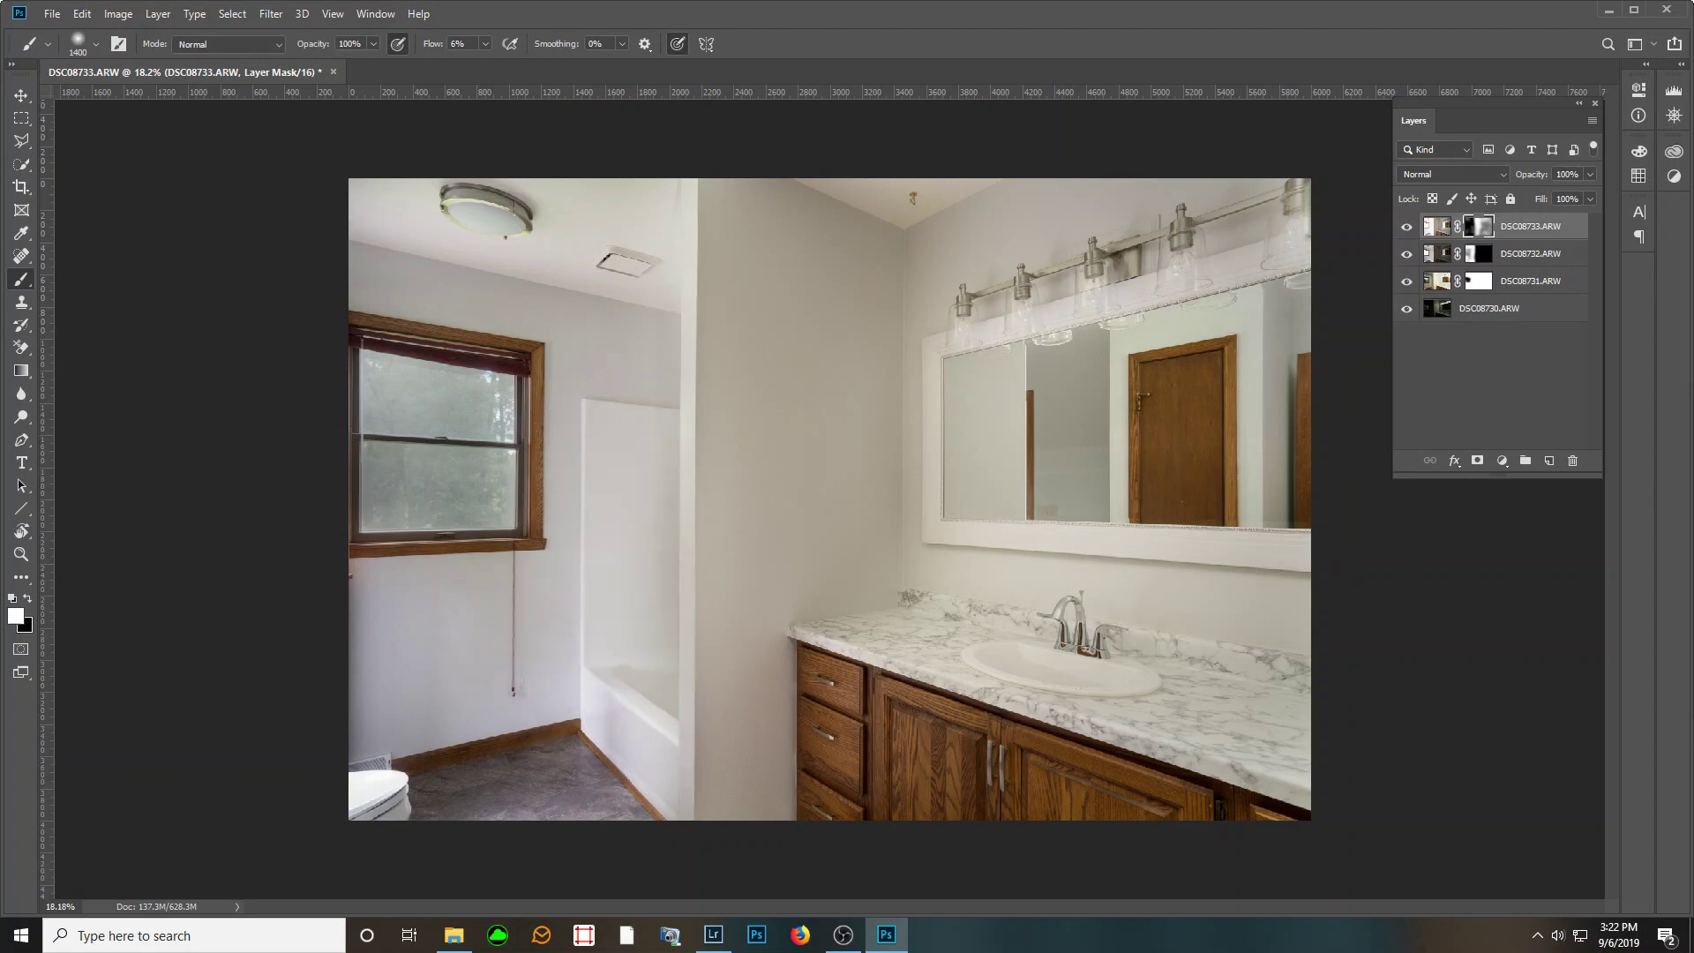